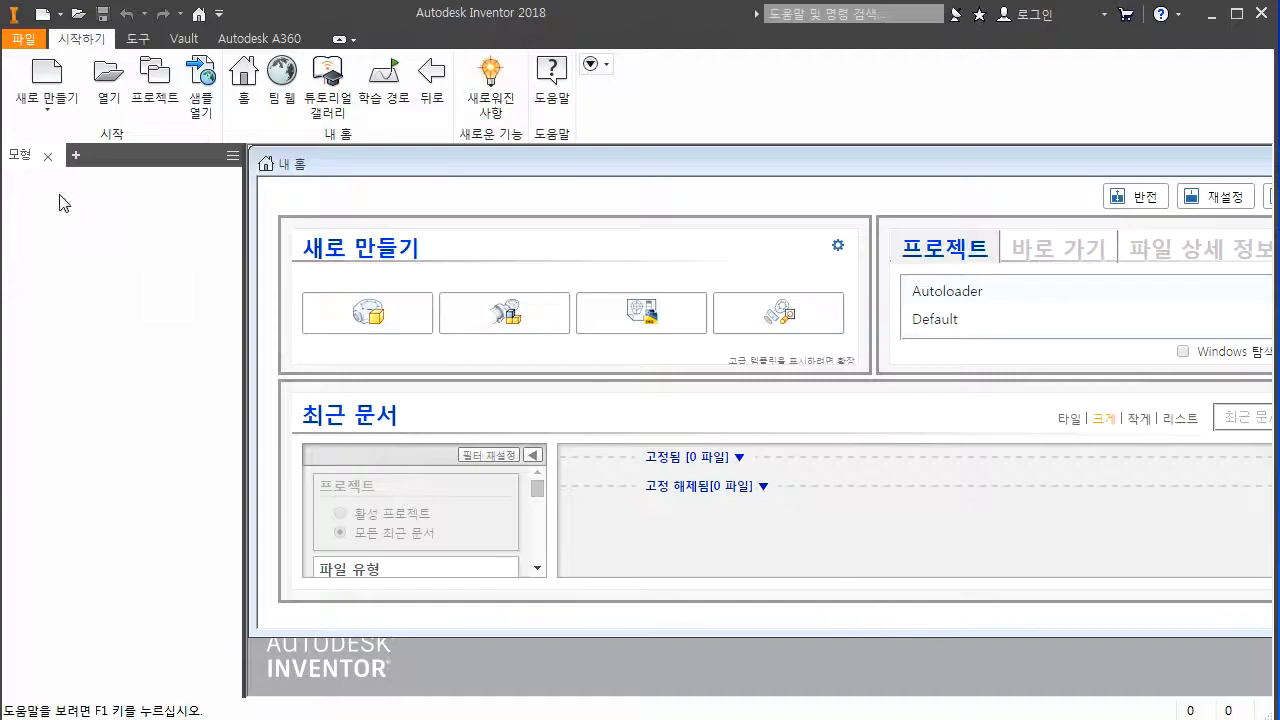
- Create a new part file from the Standard.ipt template
click(40, 82)
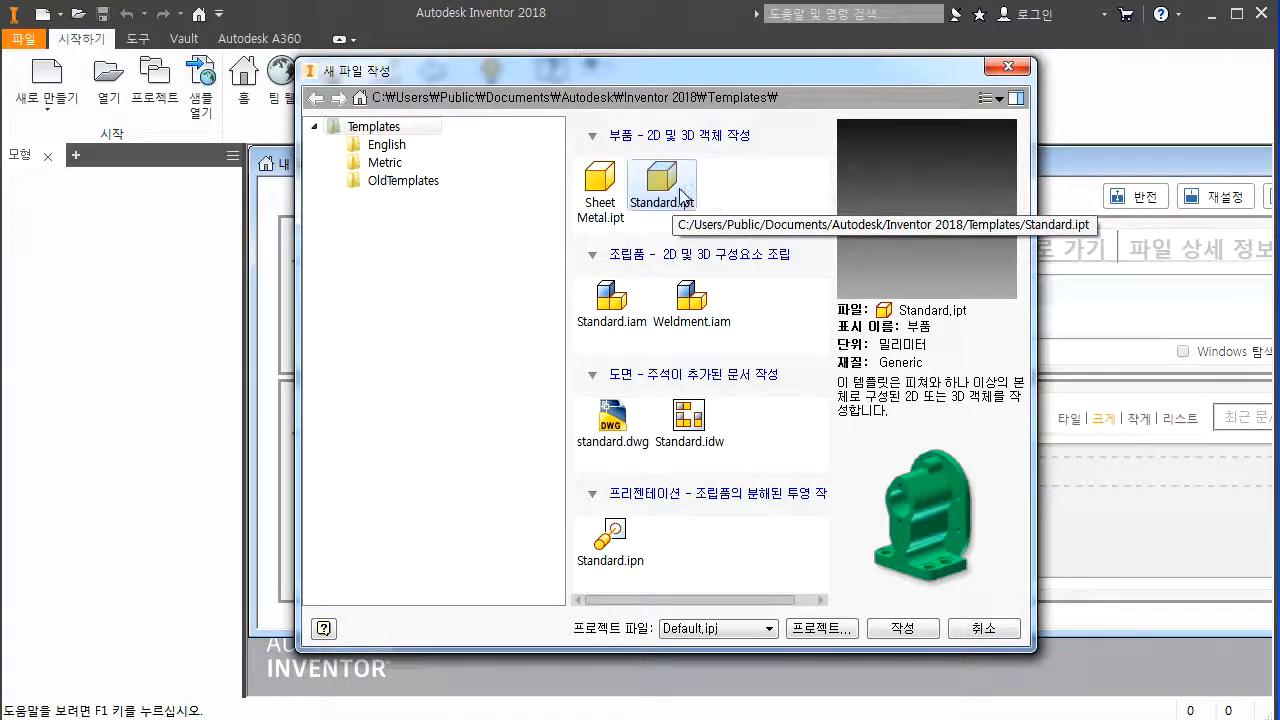
click(905, 629)
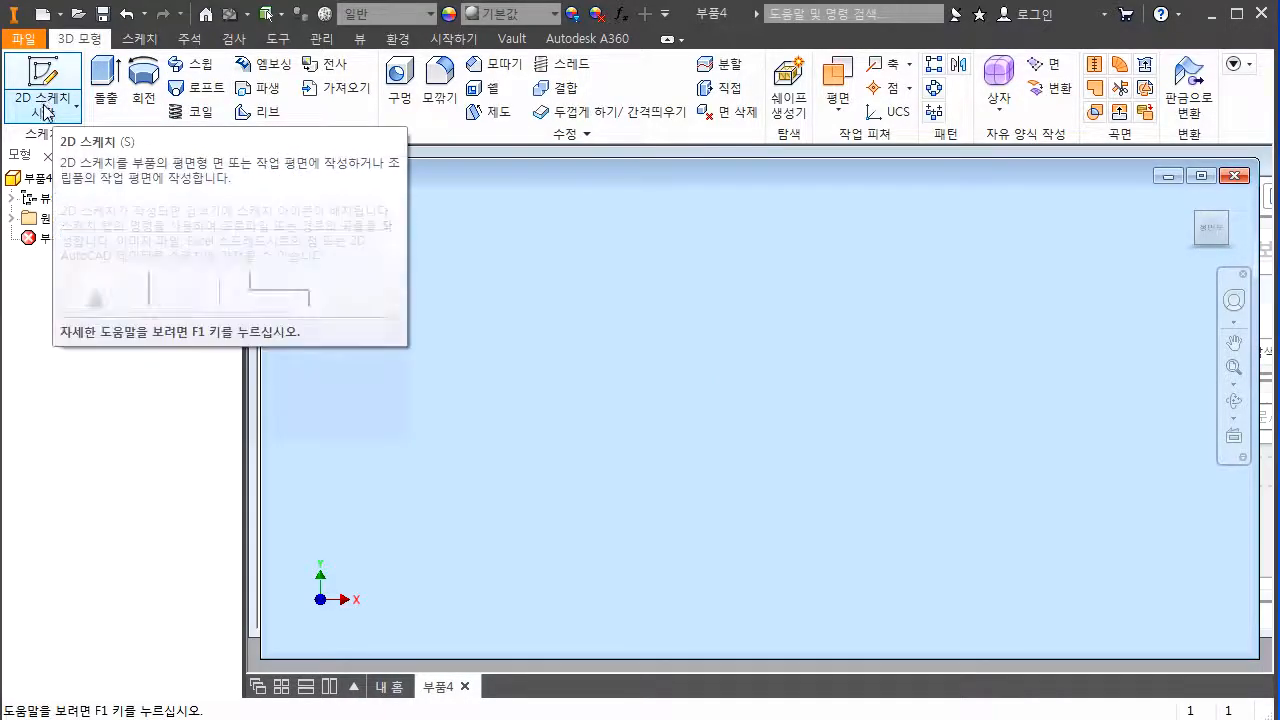
key(ctrl+2)
mouse_move(67, 100)
mouse_down()
mouse_move(69, 114)
mouse_move(86, 103)
mouse_move(70, 97)
mouse_up()
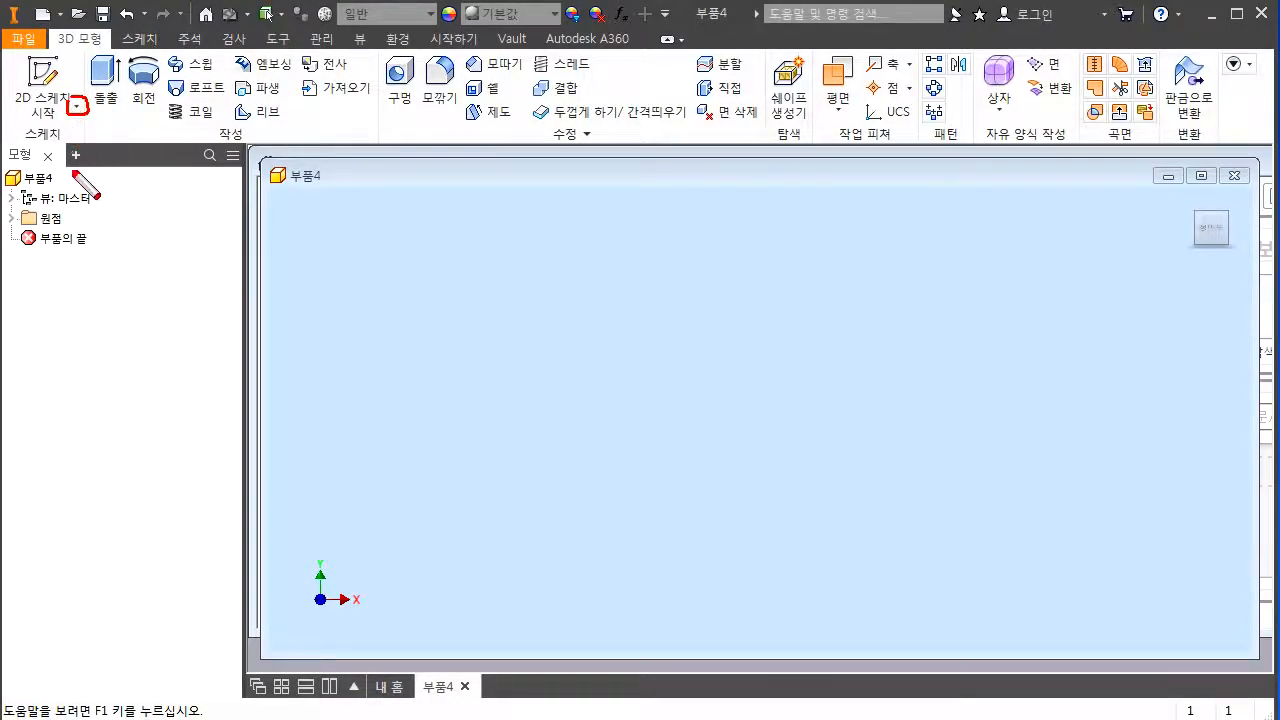
key(Escape)
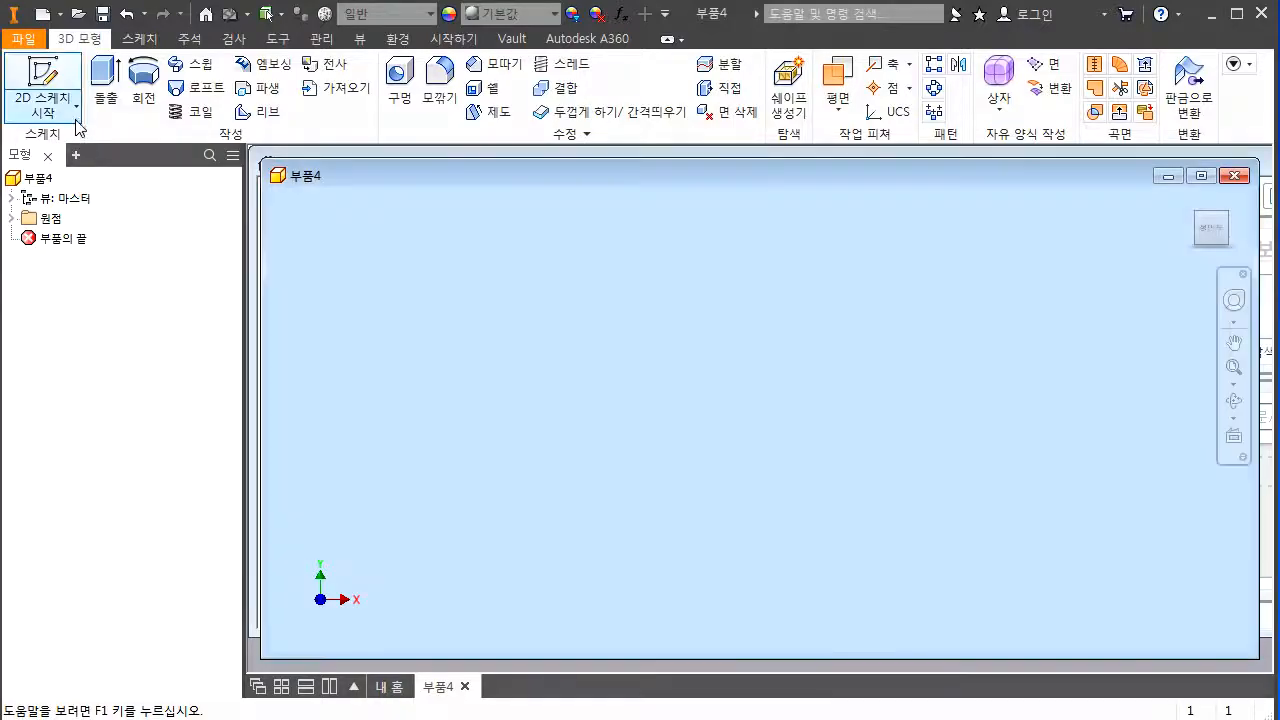
- Start a 2D sketch on the XY origin plane
click(75, 116)
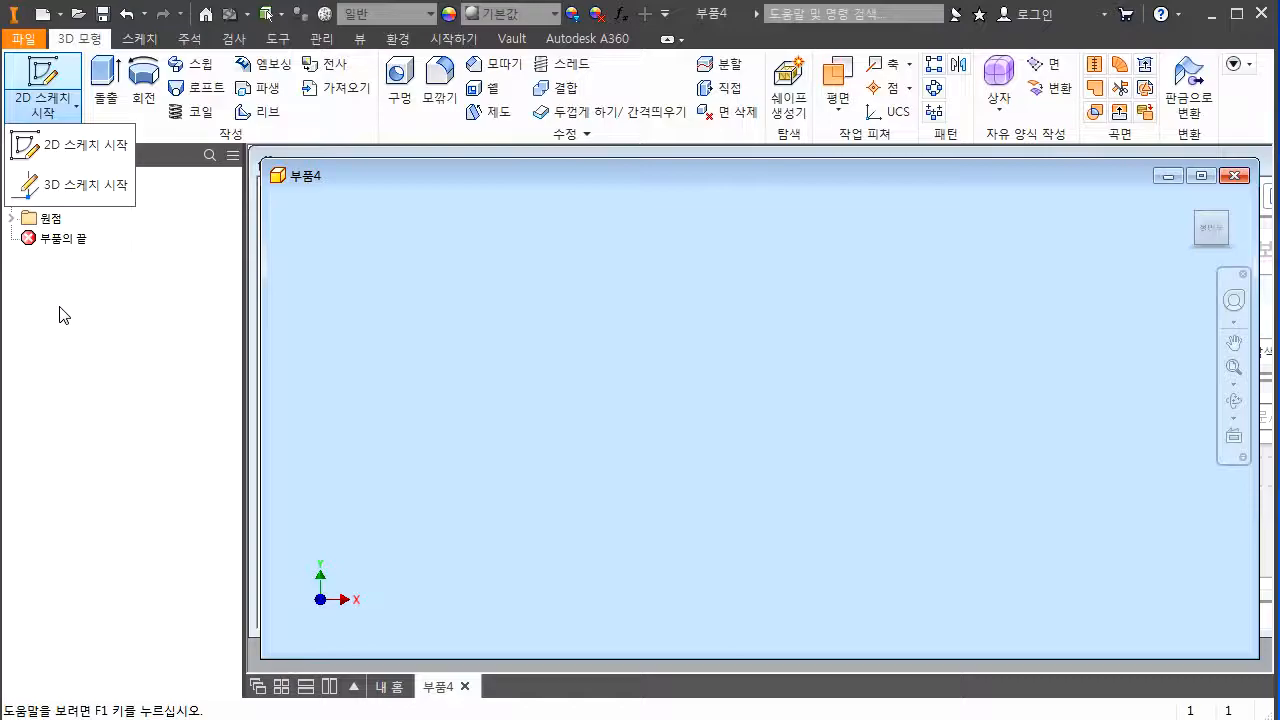
click(95, 152)
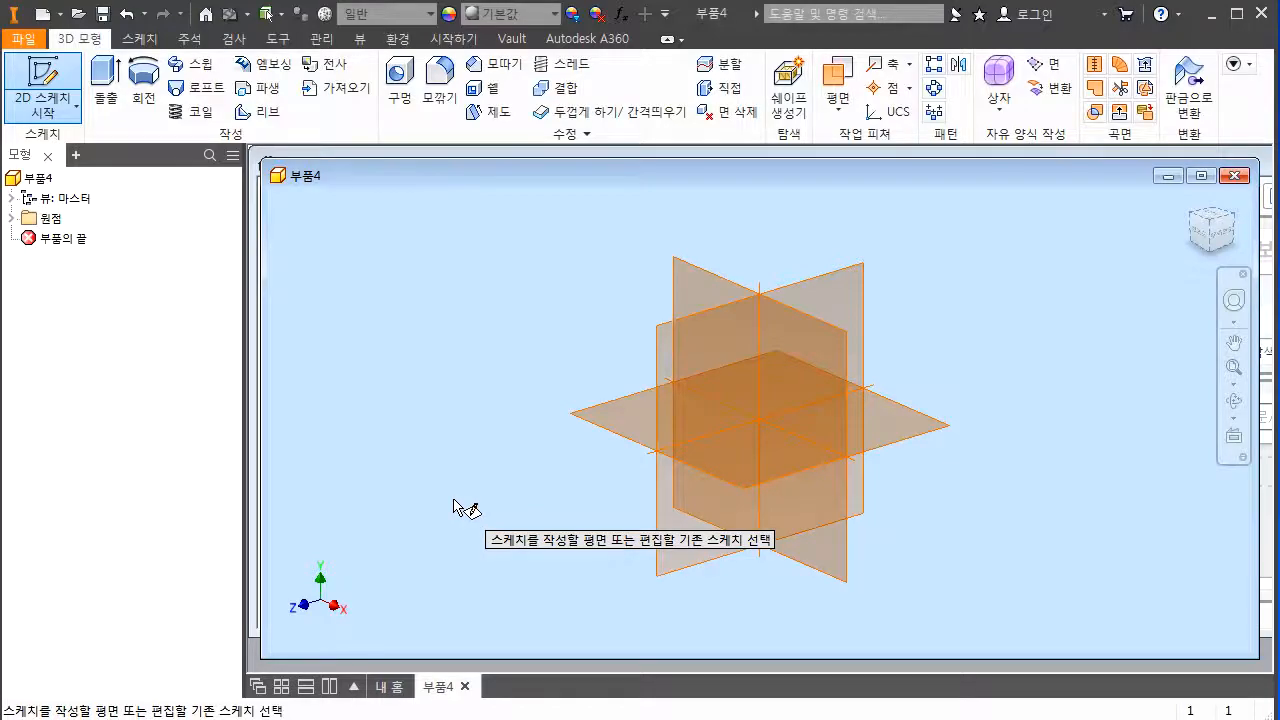
click(691, 291)
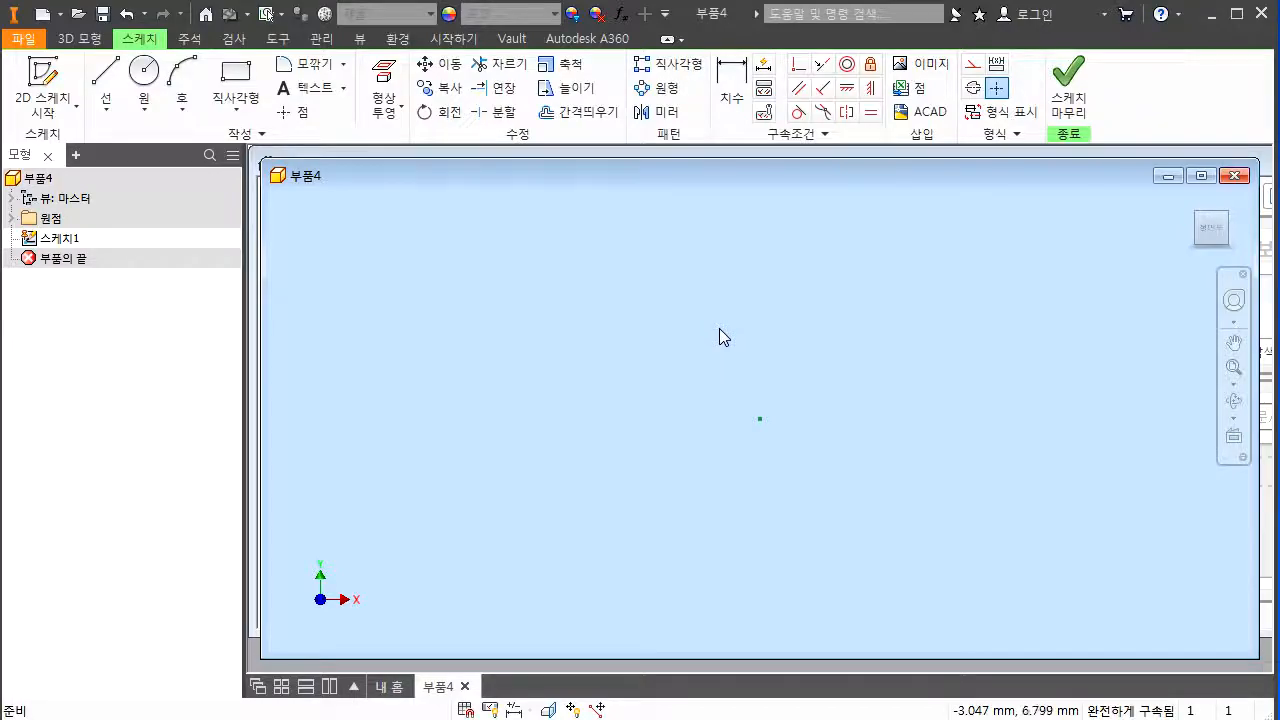
key(ctrl+2)
mouse_move(110, 30)
mouse_down()
mouse_move(160, 46)
mouse_move(128, 27)
mouse_move(86, 128)
mouse_move(469, 149)
mouse_move(318, 55)
mouse_move(86, 54)
mouse_up()
key(Escape)
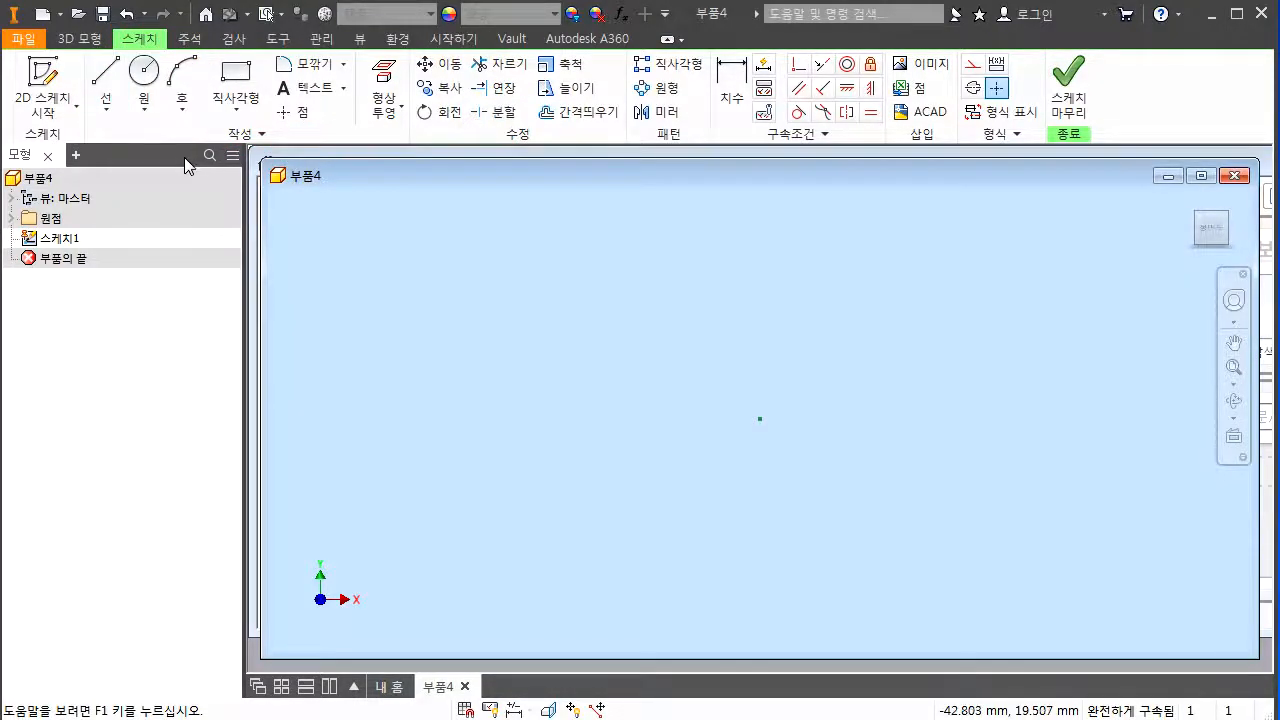
- Sketch a two-point rectangle just above the sketch origin, offset slightly toward positive X
click(238, 98)
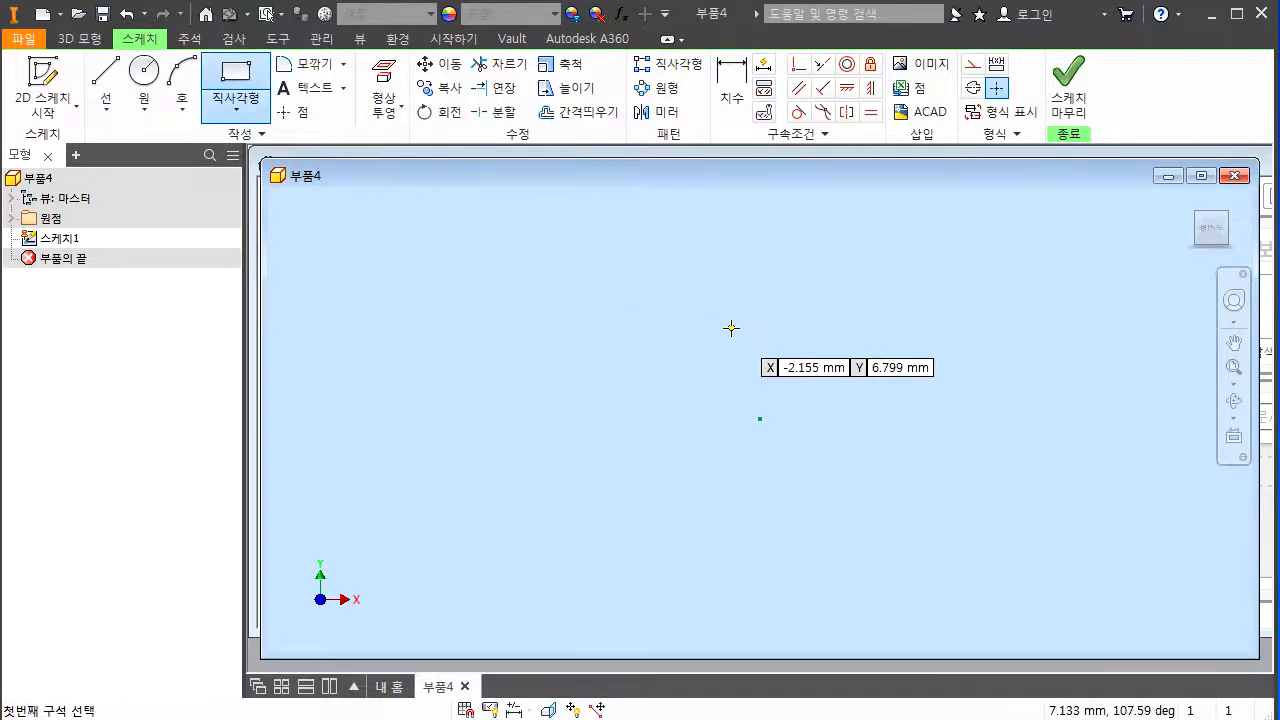
click(720, 287)
click(843, 365)
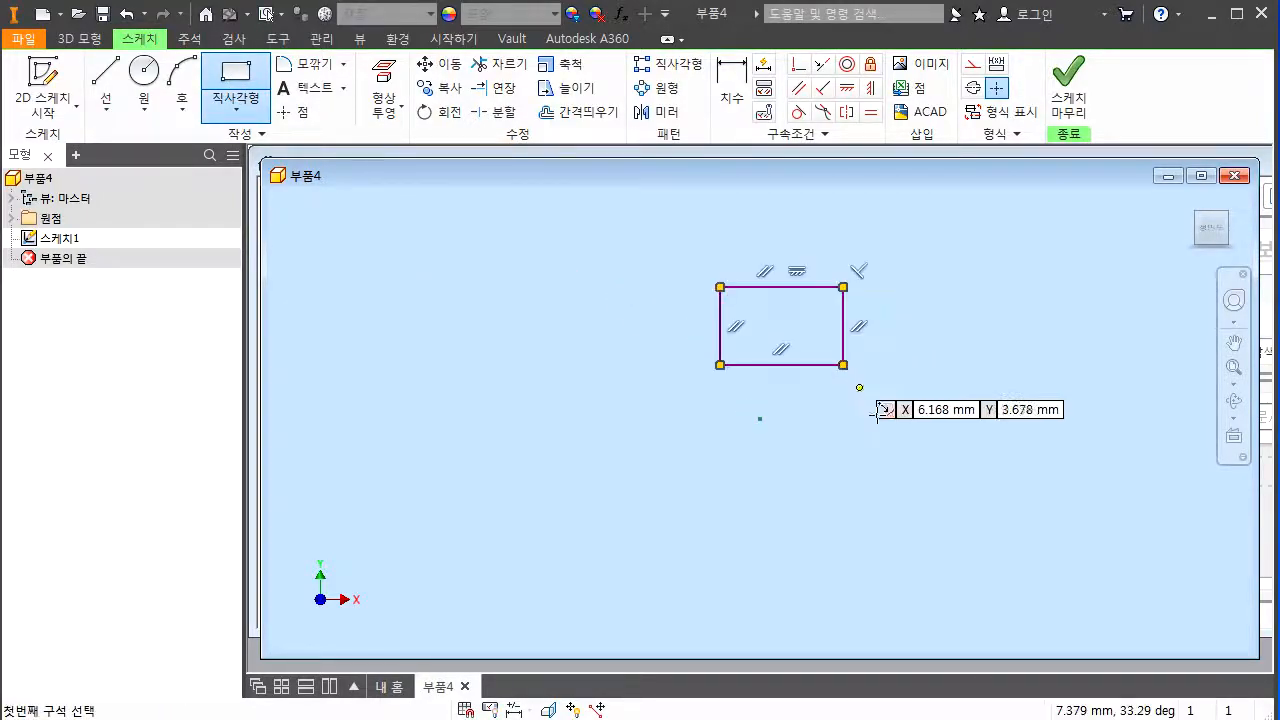
key(Escape)
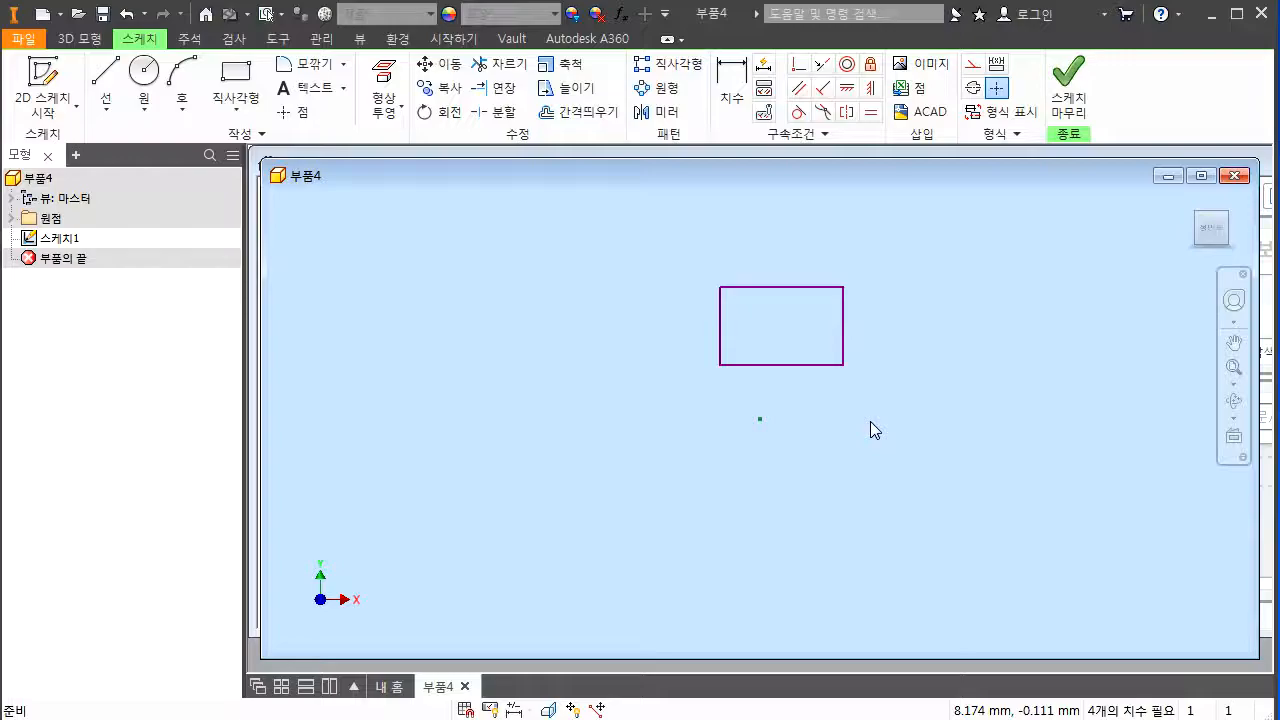
- Extrude the rectangle profile as a new solid with a distance of 20 mm
click(82, 40)
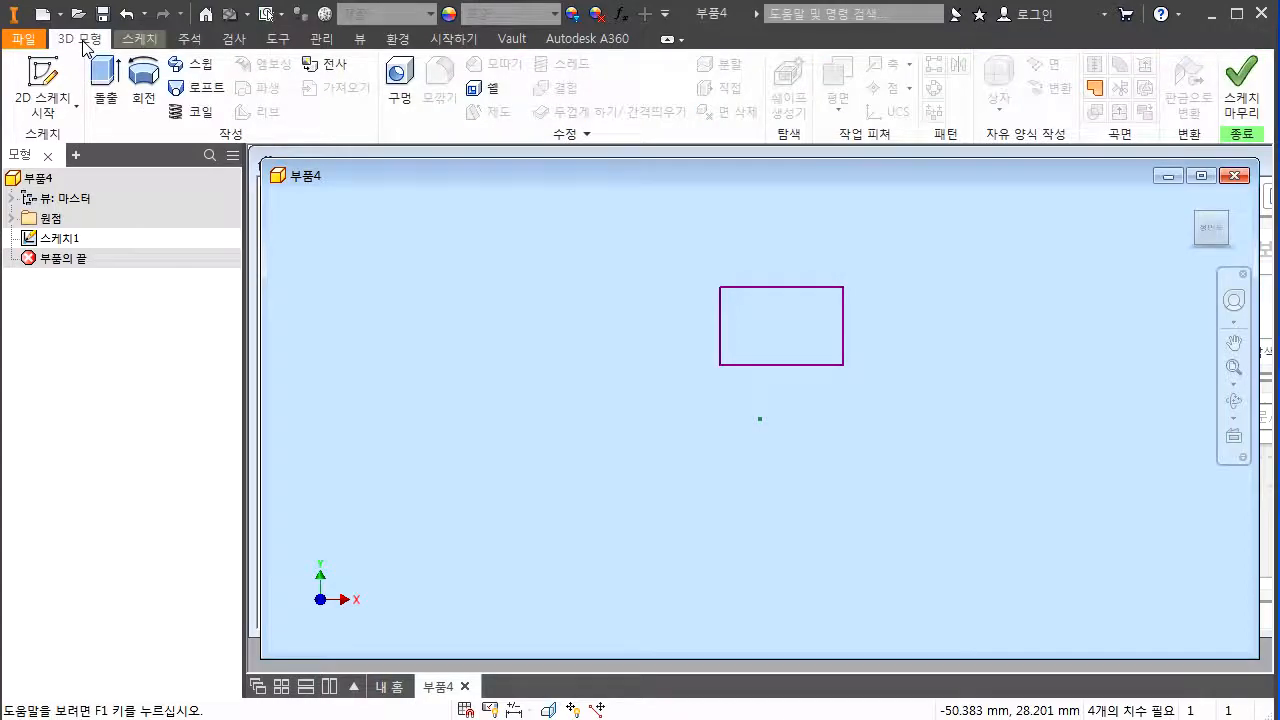
click(102, 85)
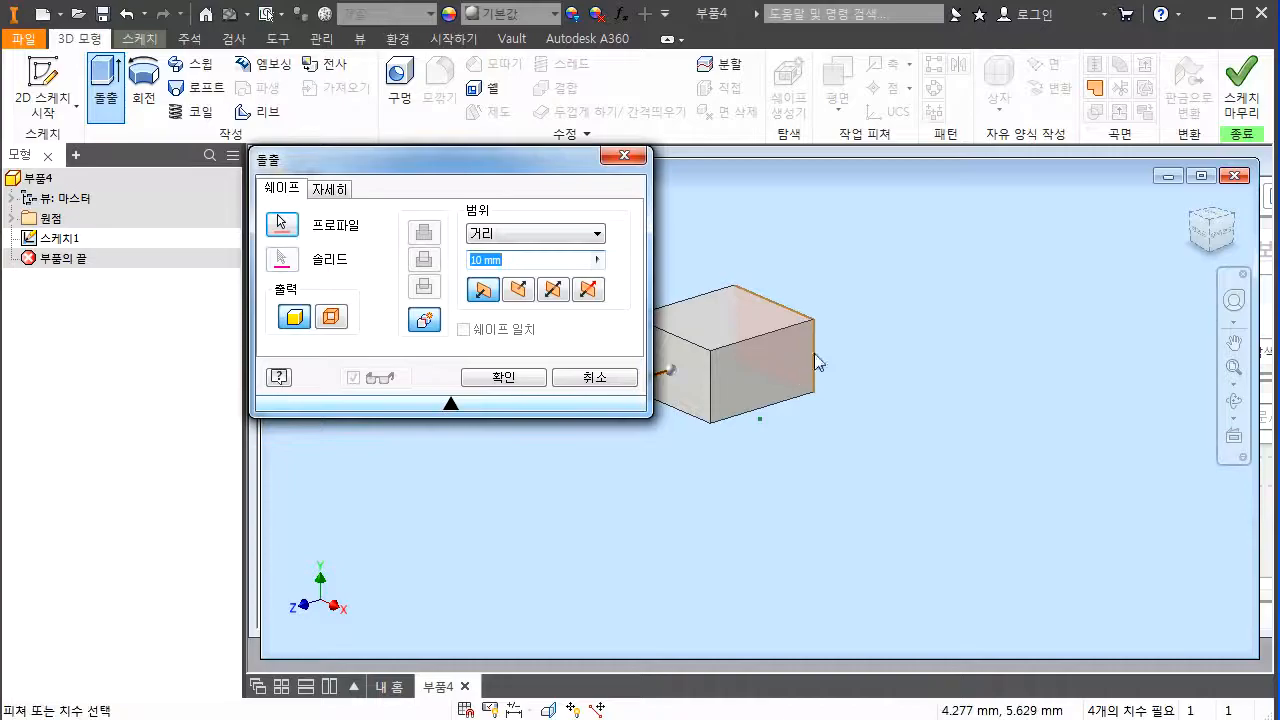
drag(540, 162, 414, 172)
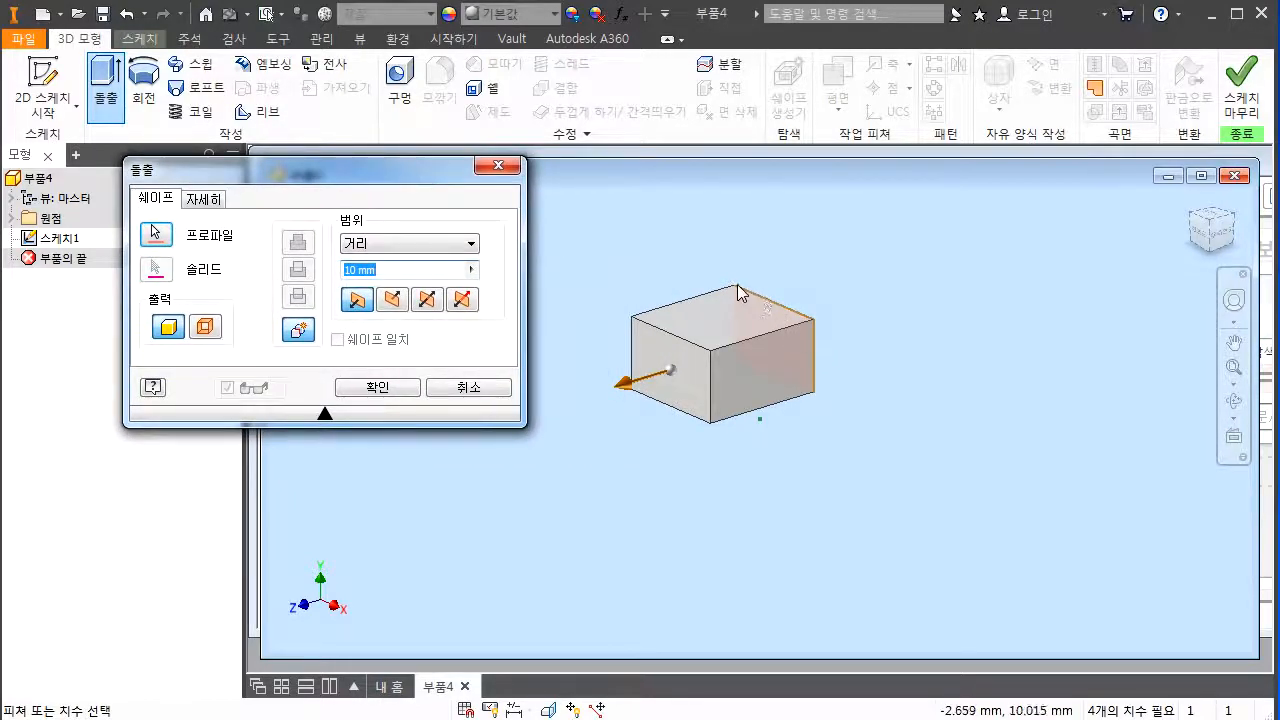
click(793, 311)
drag(788, 308, 712, 340)
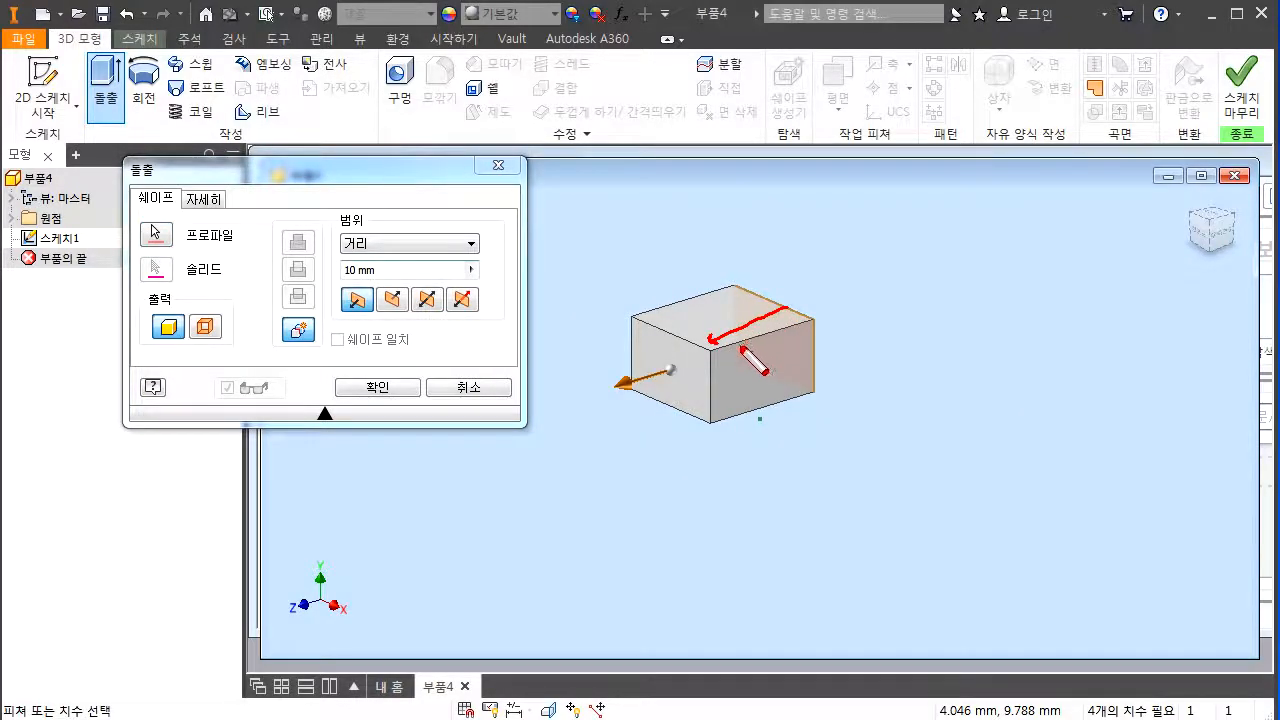
mouse_move(127, 181)
mouse_down()
mouse_move(176, 178)
mouse_move(131, 161)
mouse_move(121, 174)
mouse_up()
key(Escape)
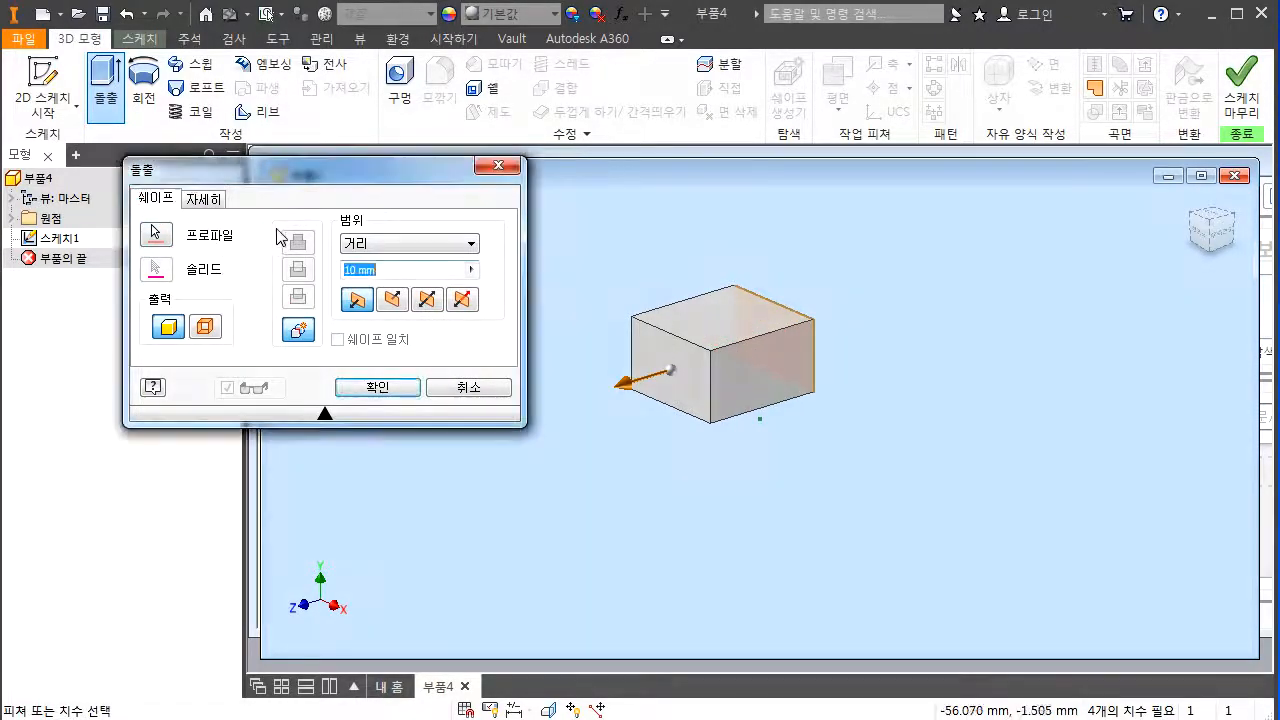
click(360, 269)
double_click(378, 269)
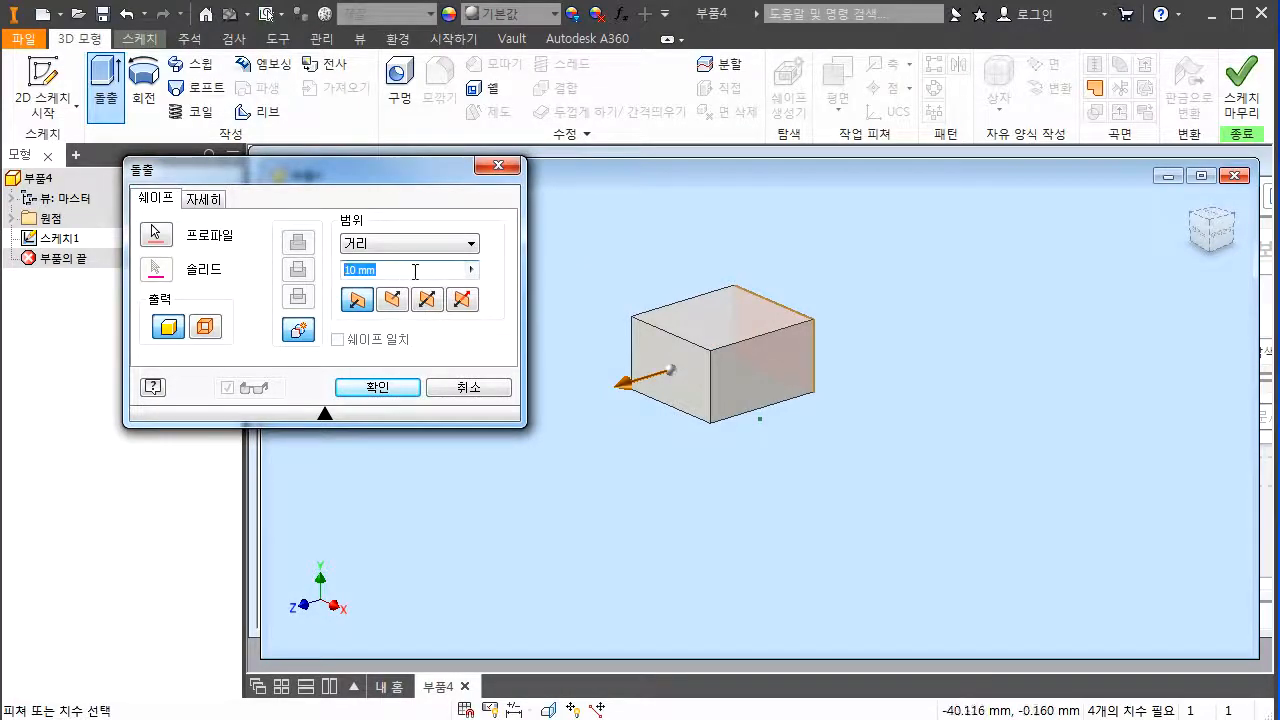
key(ctrl+2)
mouse_move(715, 344)
mouse_down()
mouse_move(792, 314)
mouse_move(733, 326)
mouse_move(743, 307)
mouse_move(745, 326)
mouse_up()
key(Escape)
text(20)
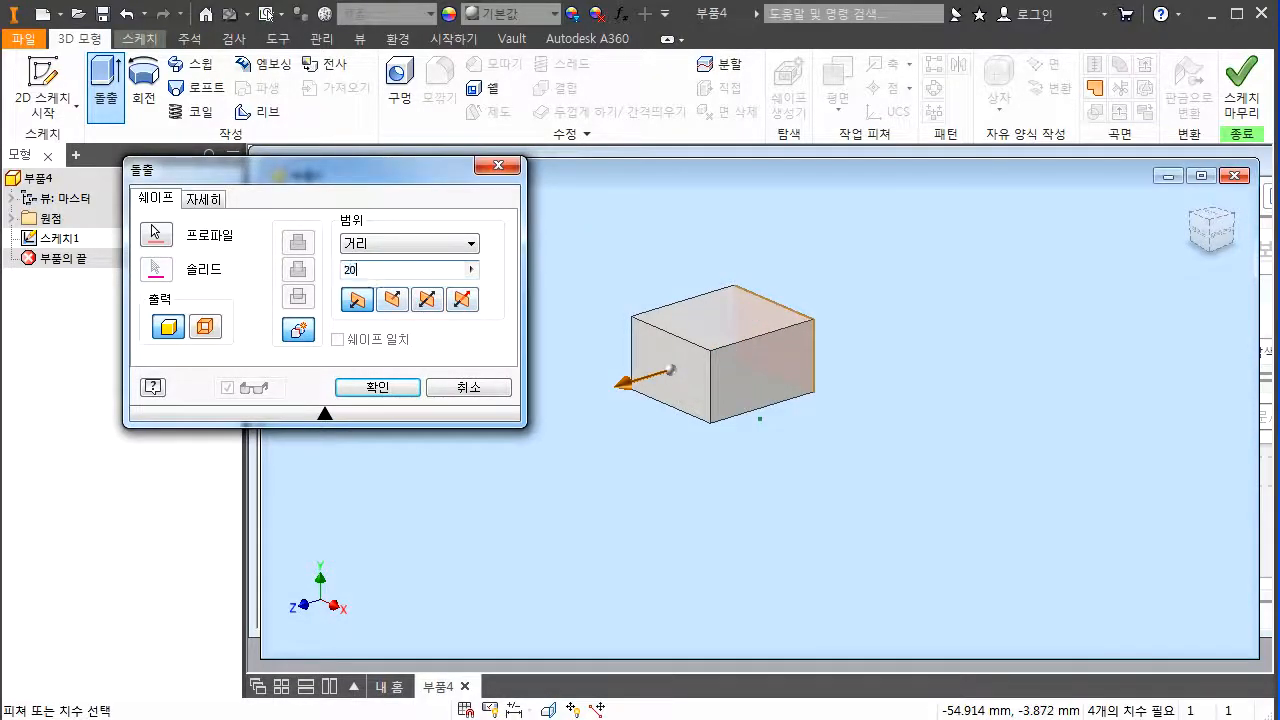
click(377, 389)
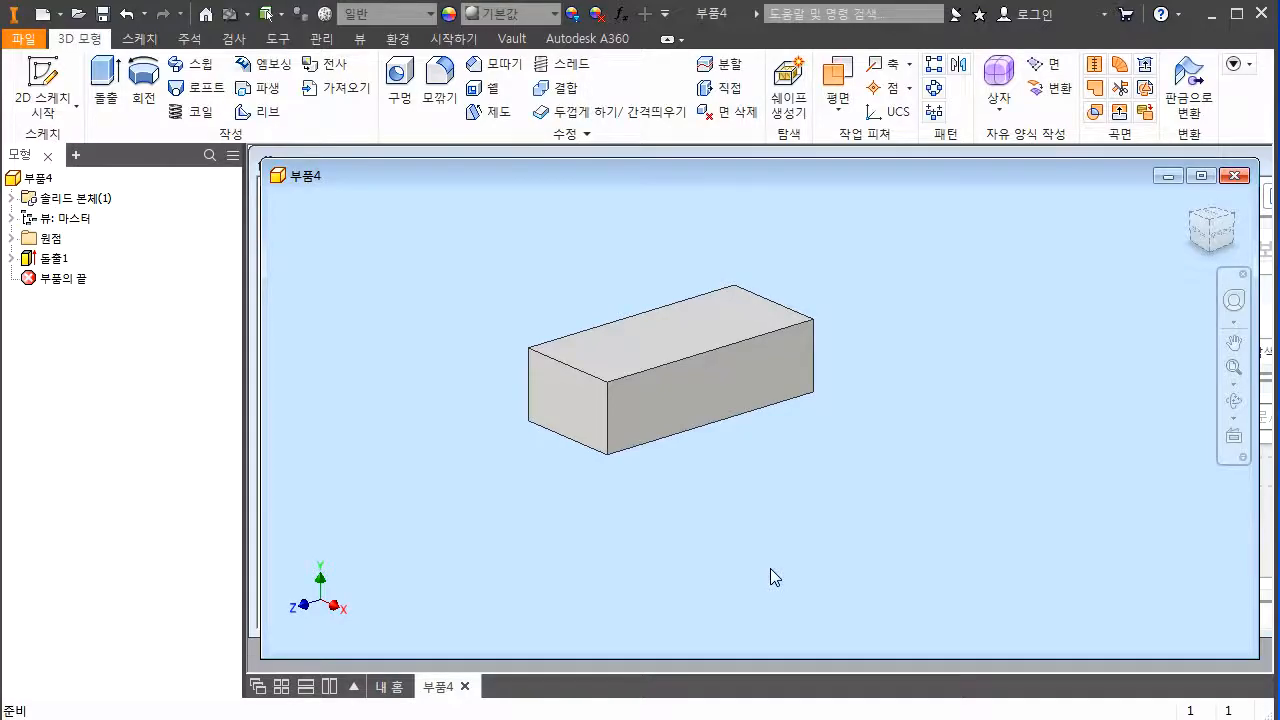
key(ctrl+2)
mouse_move(732, 284)
mouse_down()
mouse_move(724, 340)
mouse_move(812, 390)
mouse_move(813, 328)
mouse_move(731, 281)
mouse_up()
mouse_move(820, 298)
mouse_down()
mouse_move(846, 310)
mouse_move(687, 303)
mouse_up()
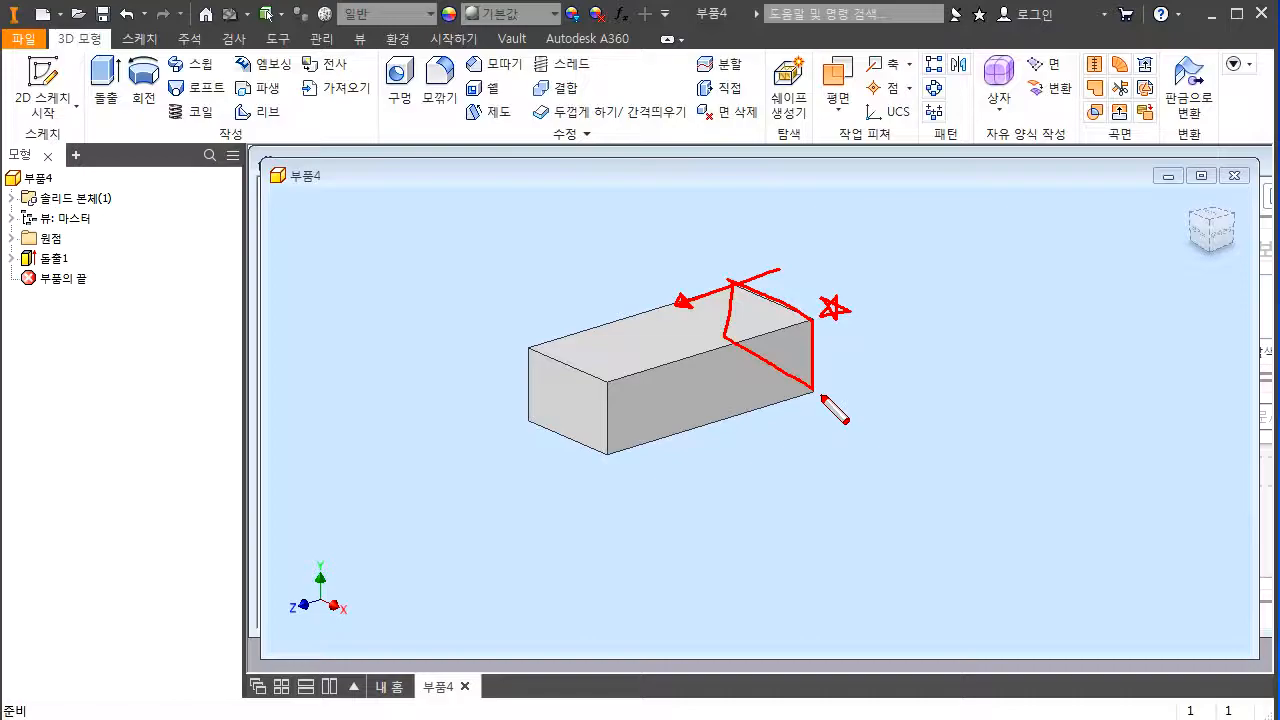
mouse_move(529, 348)
mouse_down()
mouse_move(578, 357)
mouse_move(618, 407)
mouse_up()
drag(611, 452, 620, 420)
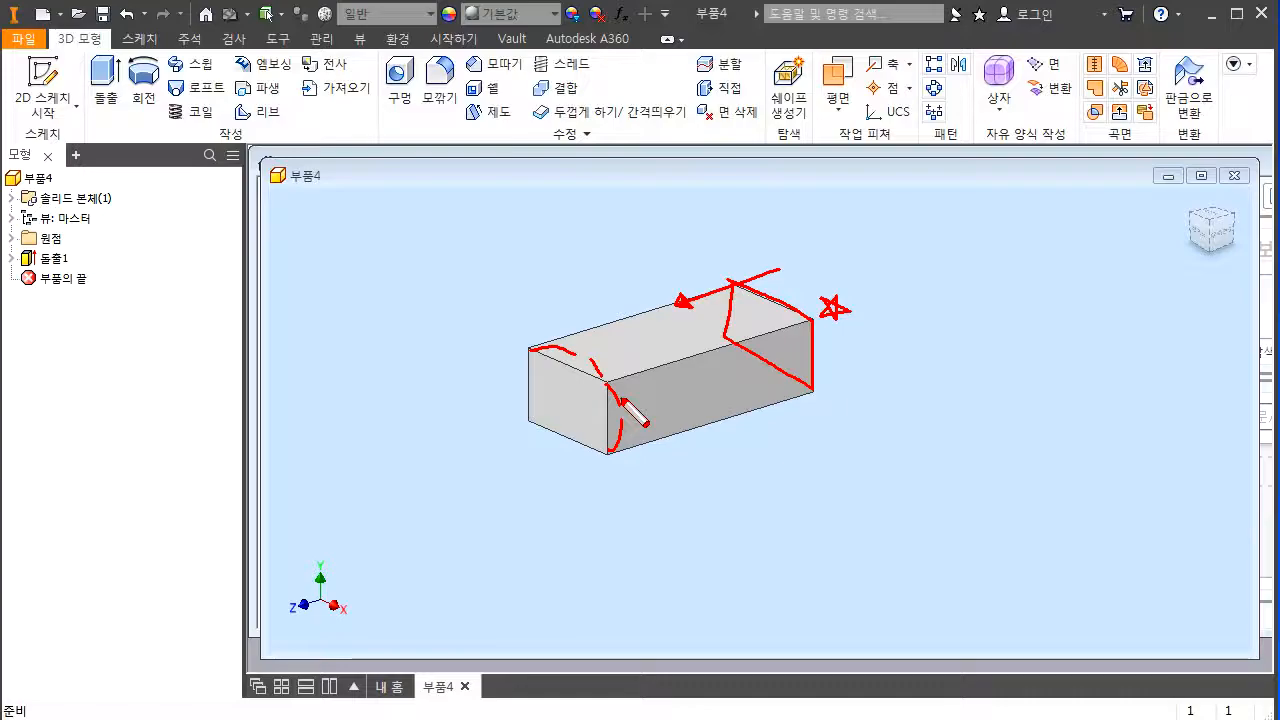
mouse_move(580, 462)
mouse_down()
mouse_move(750, 406)
mouse_move(605, 295)
mouse_move(603, 389)
mouse_up()
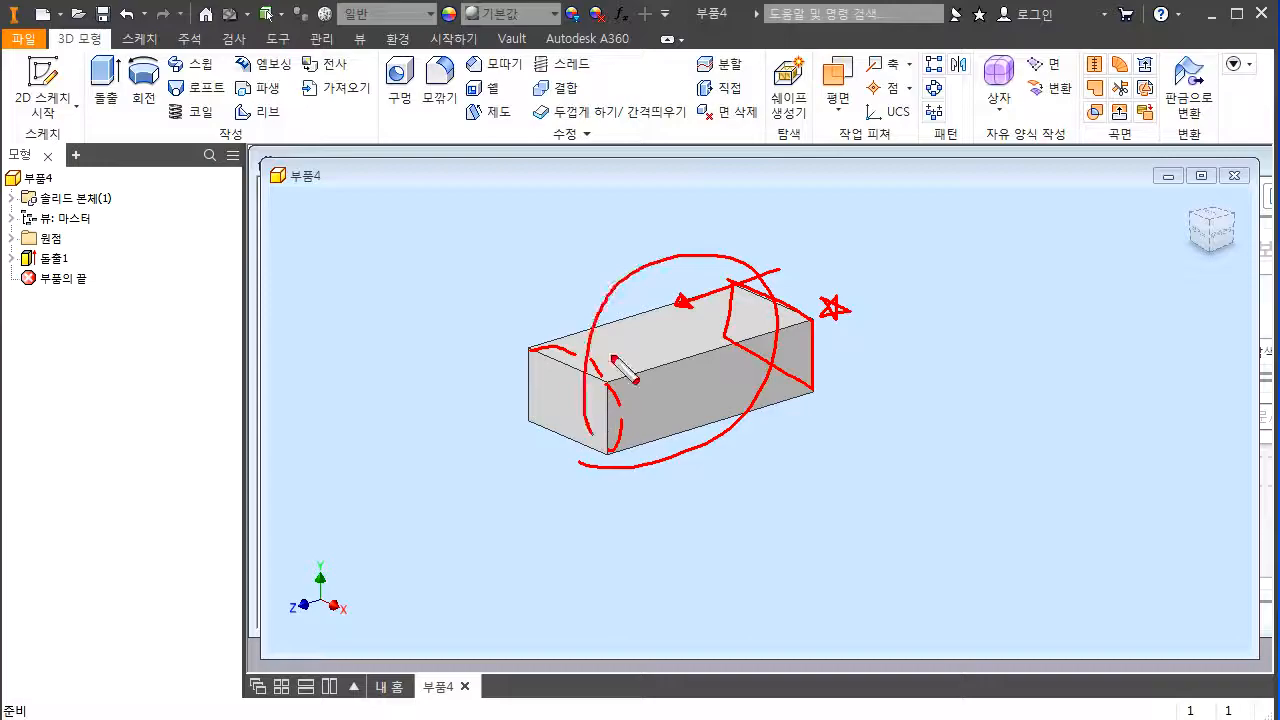
drag(608, 272, 617, 276)
mouse_move(733, 286)
mouse_down()
mouse_move(731, 345)
mouse_move(810, 390)
mouse_up()
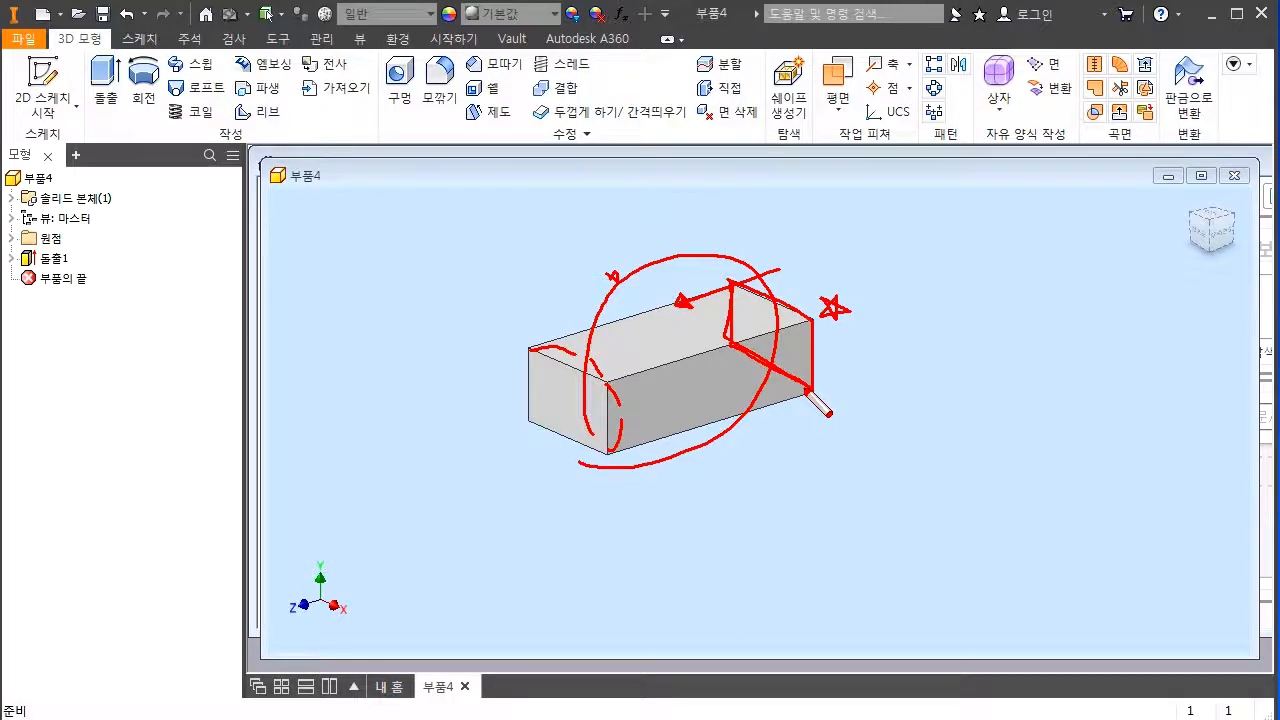
mouse_move(48, 124)
mouse_down()
mouse_move(52, 80)
mouse_move(18, 100)
mouse_move(35, 122)
mouse_up()
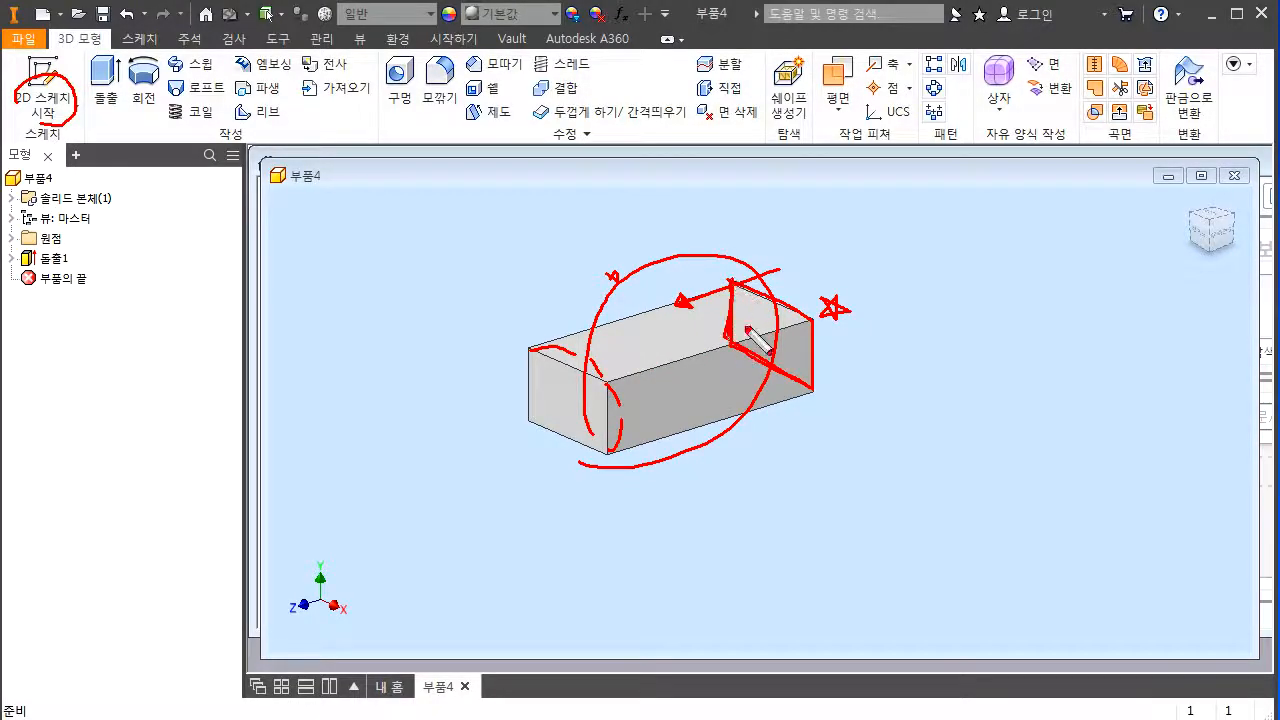
drag(830, 268, 806, 306)
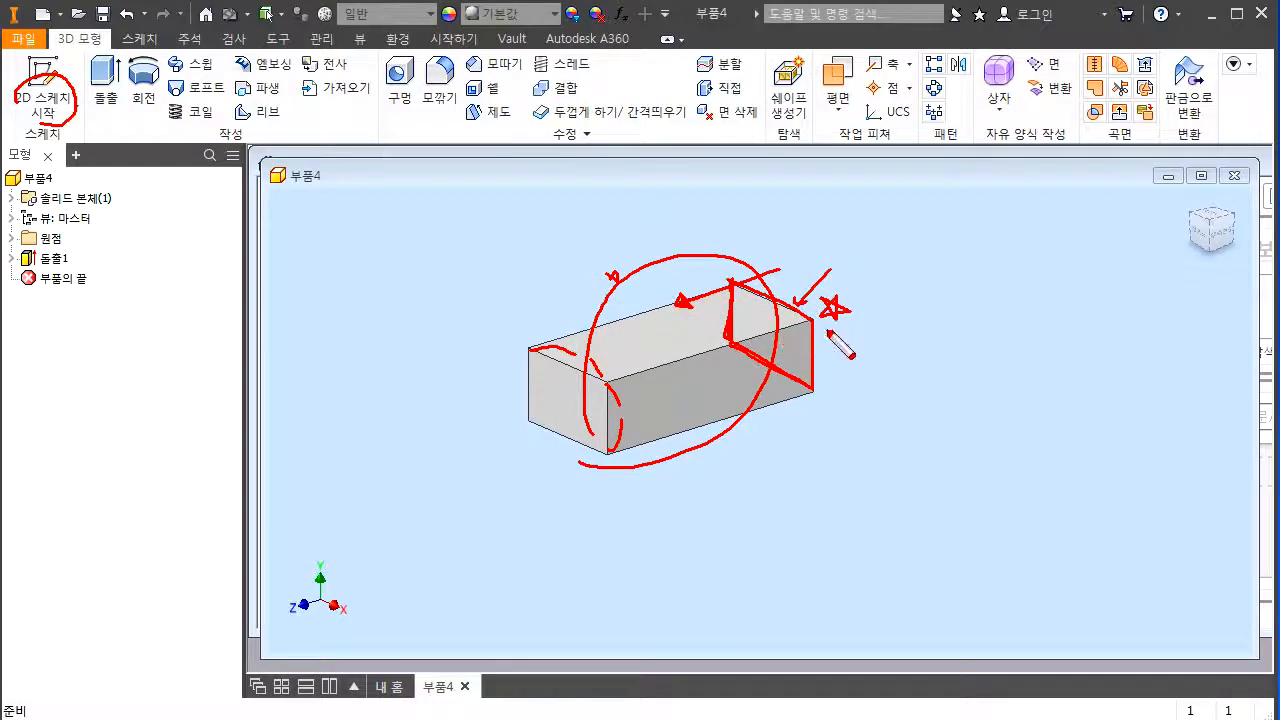
mouse_move(849, 334)
mouse_down()
mouse_move(857, 351)
mouse_move(864, 343)
mouse_up()
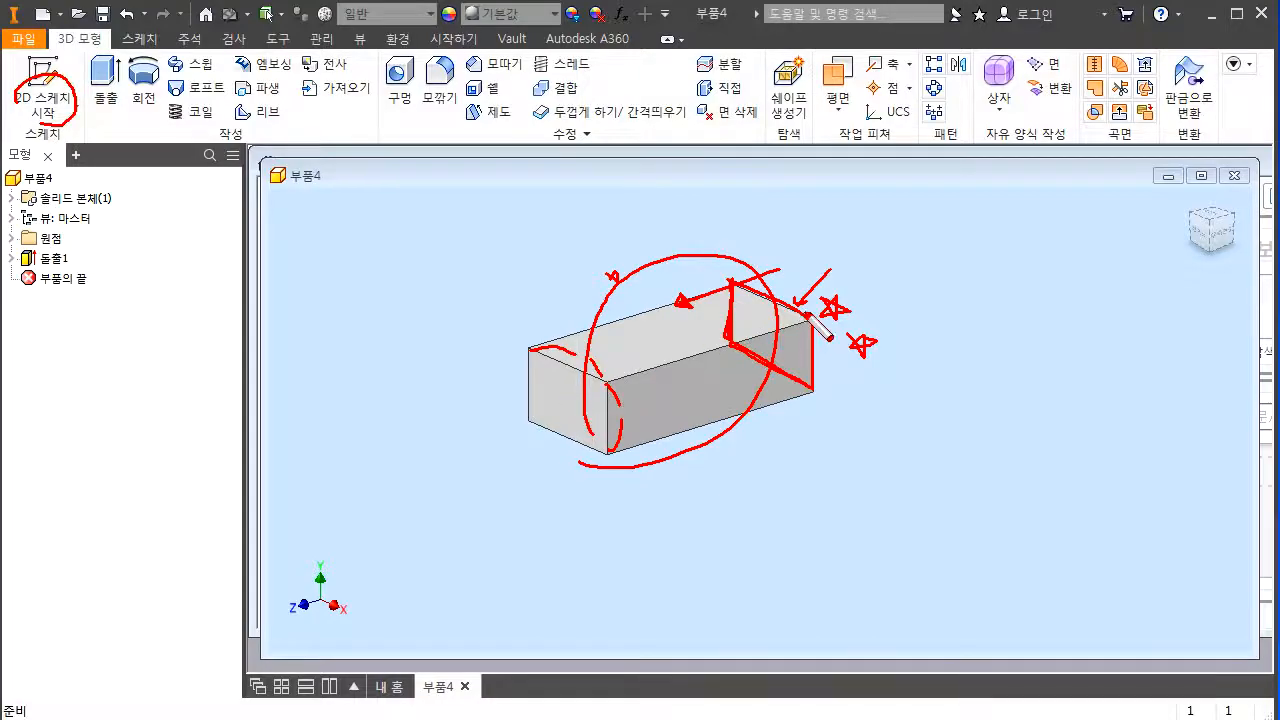
mouse_move(120, 108)
mouse_down()
mouse_move(100, 58)
mouse_move(124, 66)
mouse_up()
drag(603, 231, 612, 274)
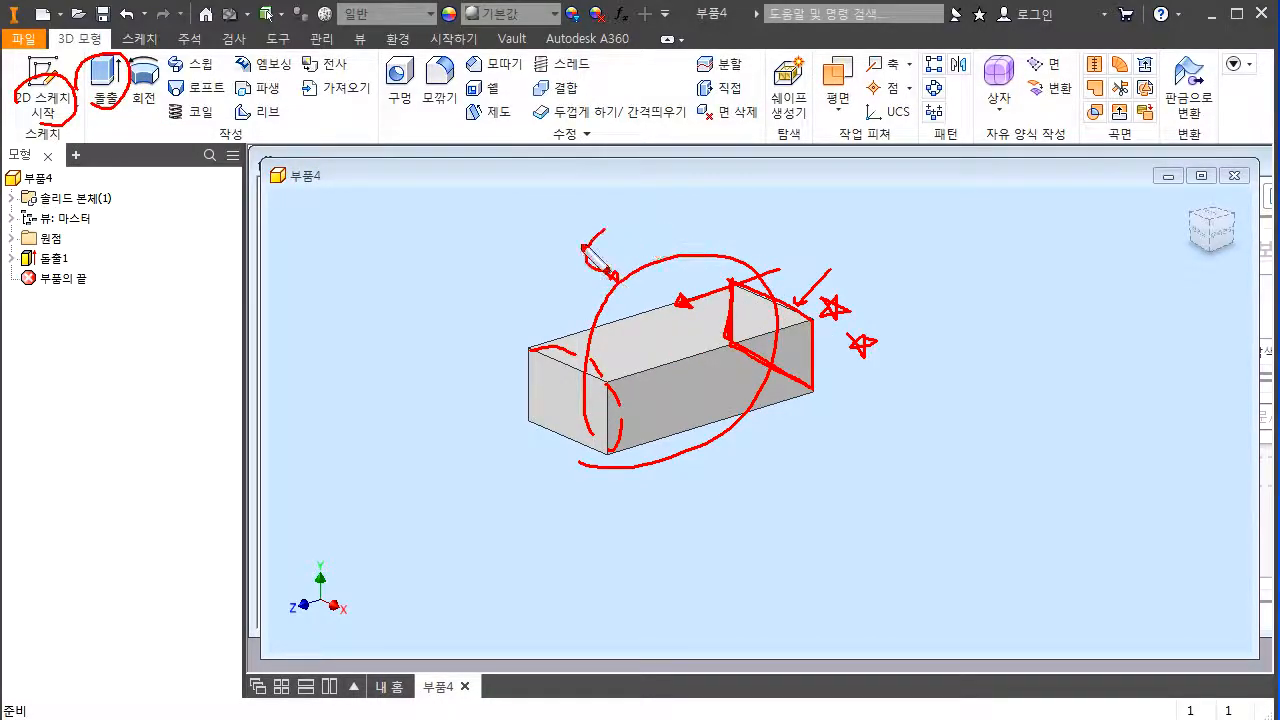
mouse_move(170, 73)
mouse_down()
mouse_move(212, 72)
mouse_move(225, 95)
mouse_move(214, 117)
mouse_up()
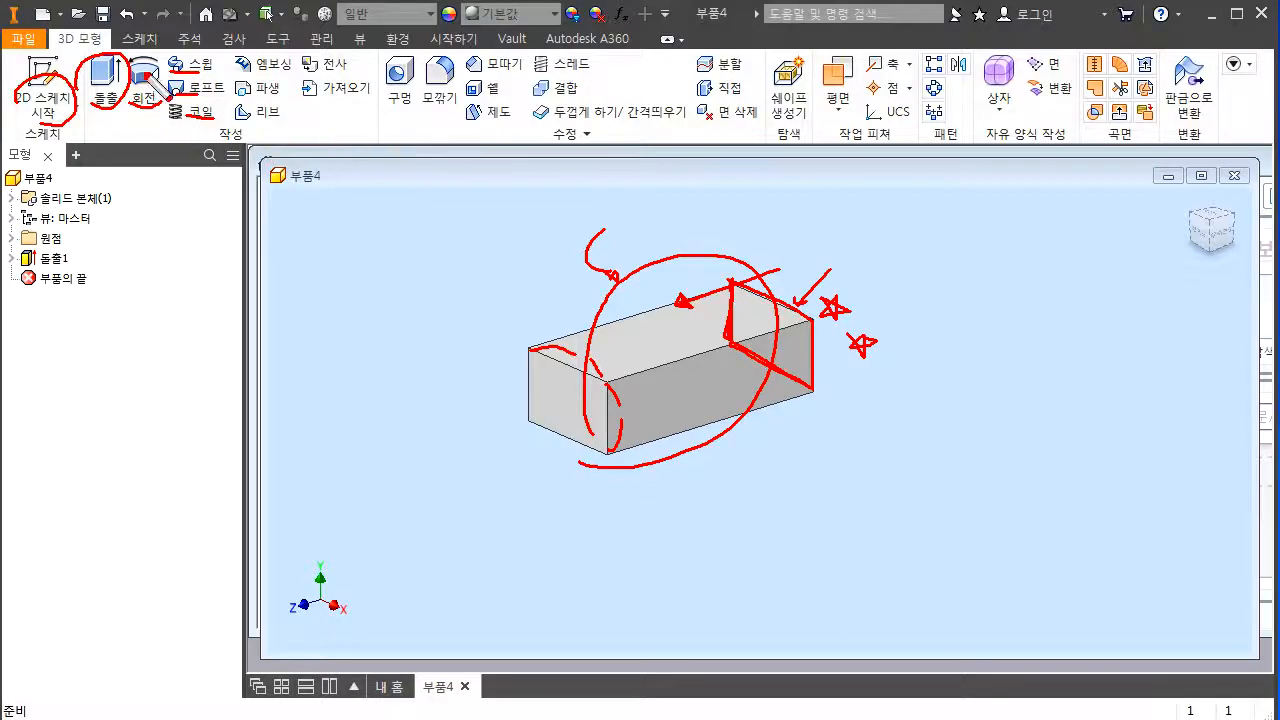
mouse_move(912, 282)
mouse_down()
mouse_move(945, 300)
mouse_move(872, 266)
mouse_up()
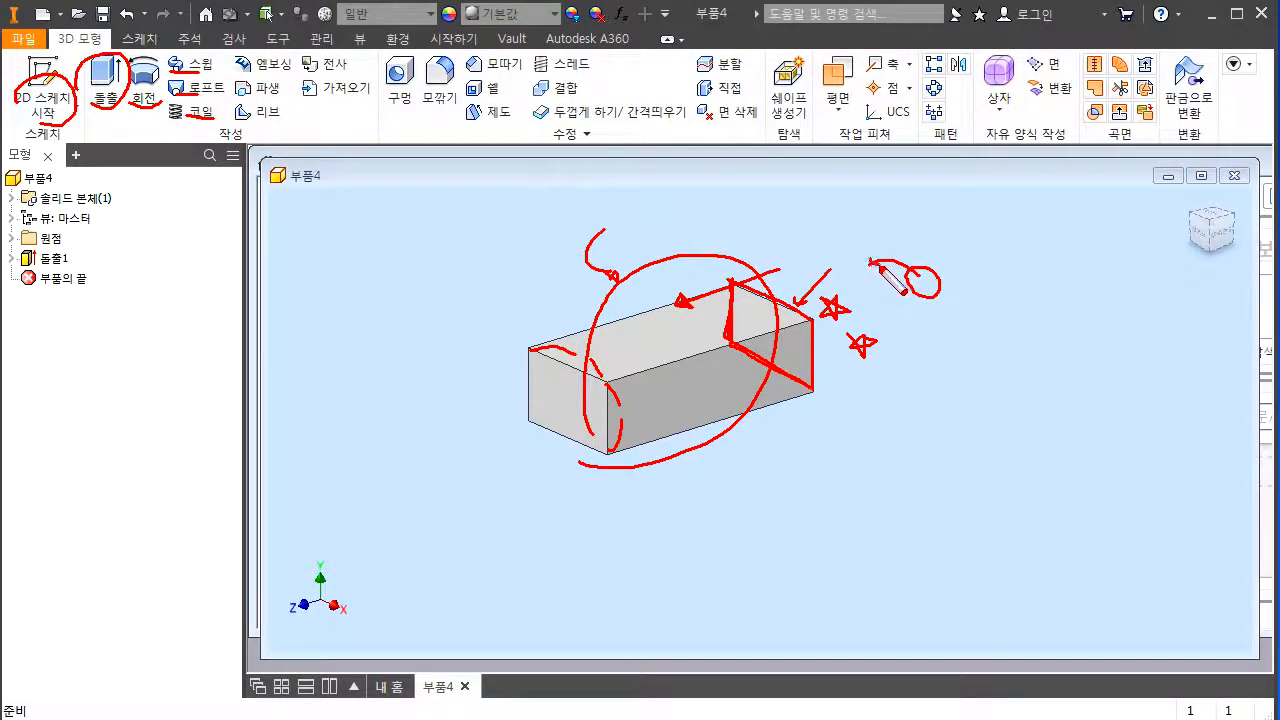
drag(215, 118, 143, 100)
mouse_move(1021, 277)
mouse_down()
mouse_move(1040, 252)
mouse_move(984, 293)
mouse_move(1045, 305)
mouse_move(1005, 300)
mouse_move(1040, 375)
mouse_move(999, 344)
mouse_move(1026, 408)
mouse_move(1040, 385)
mouse_move(1002, 440)
mouse_move(1044, 449)
mouse_up()
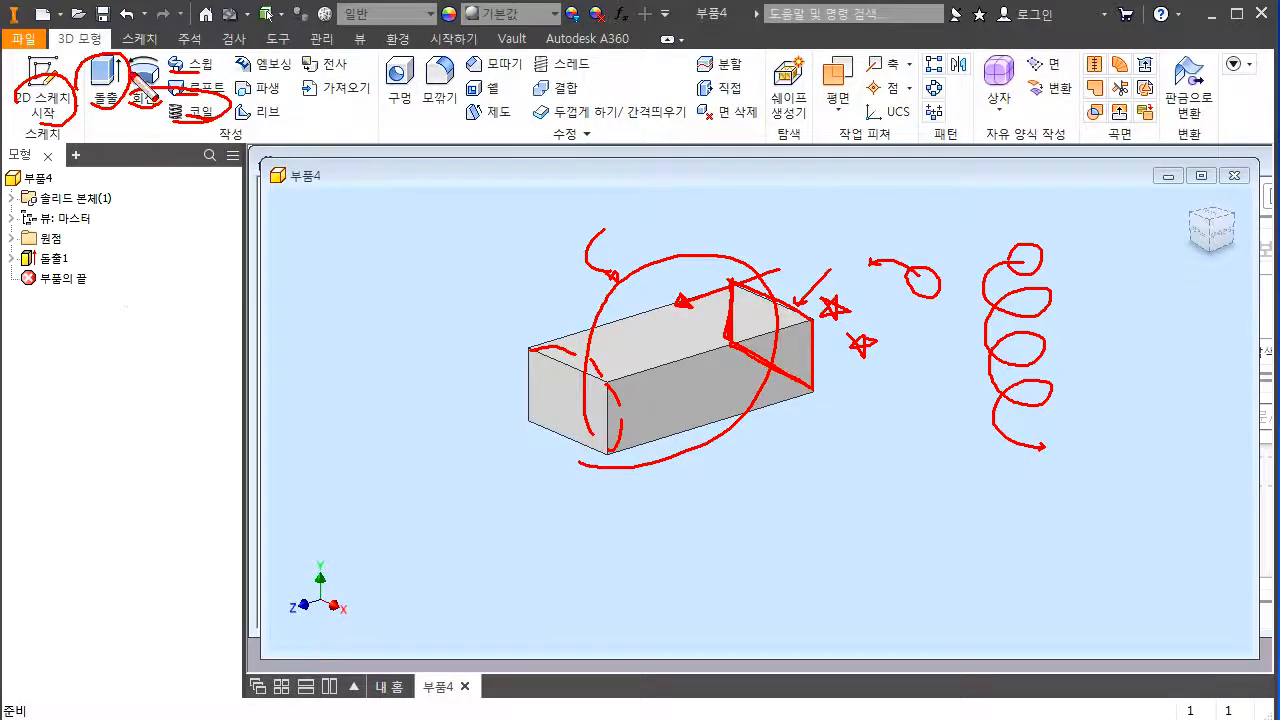
mouse_move(872, 444)
mouse_down()
mouse_move(902, 479)
mouse_move(871, 468)
mouse_up()
drag(930, 400, 936, 548)
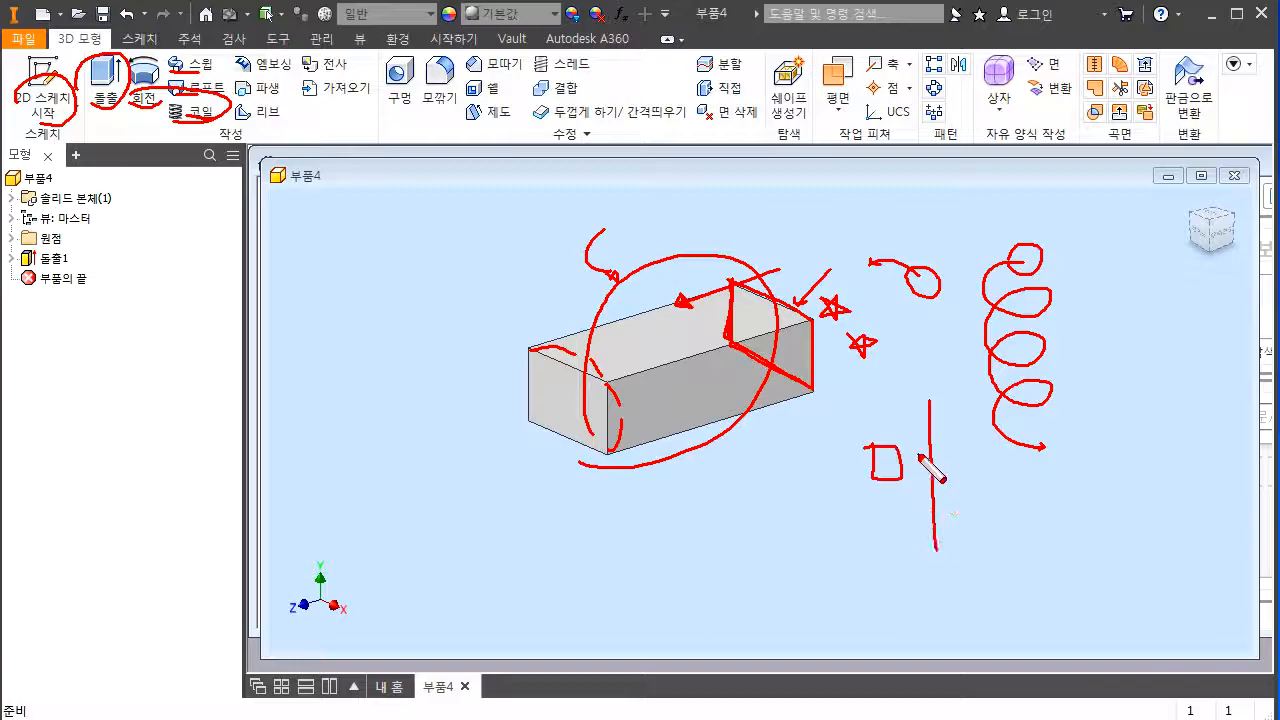
mouse_move(896, 470)
mouse_down()
mouse_move(958, 472)
mouse_move(972, 438)
mouse_move(920, 436)
mouse_up()
mouse_move(968, 566)
mouse_down()
mouse_move(1038, 550)
mouse_move(1002, 504)
mouse_move(976, 536)
mouse_up()
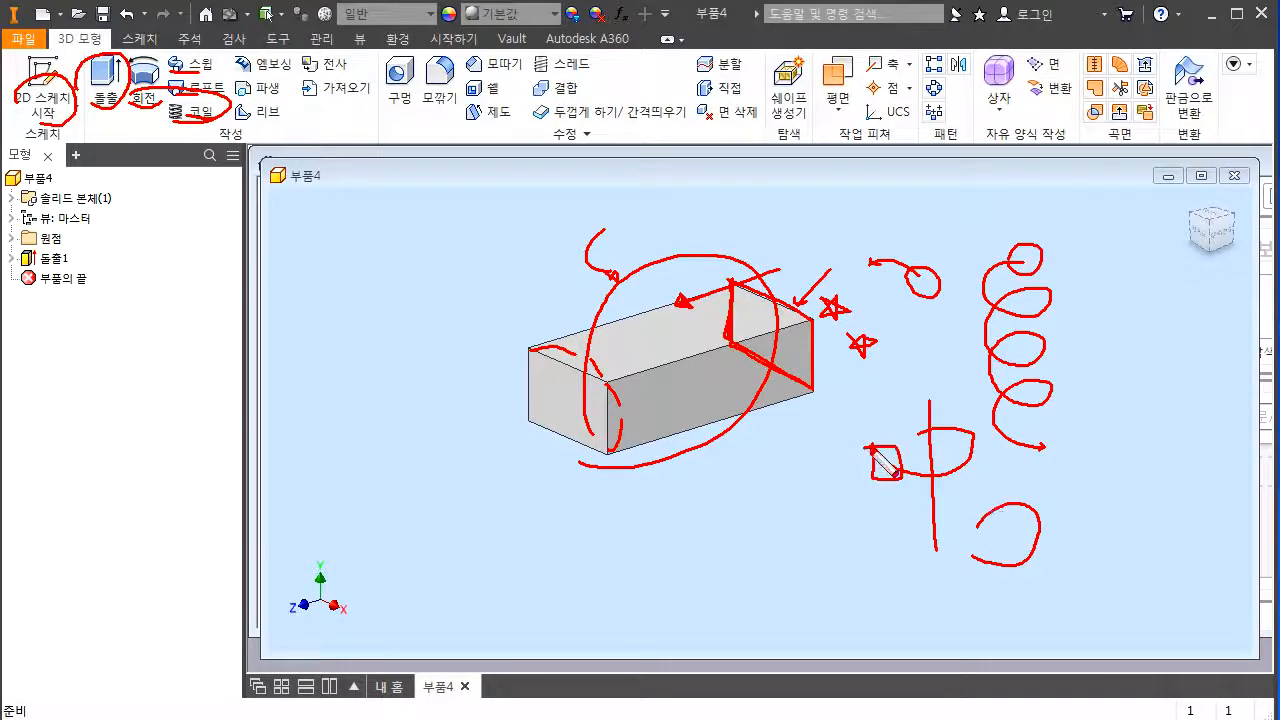
mouse_move(884, 468)
mouse_down()
mouse_move(915, 492)
mouse_move(860, 442)
mouse_move(862, 424)
mouse_move(872, 456)
mouse_move(866, 430)
mouse_up()
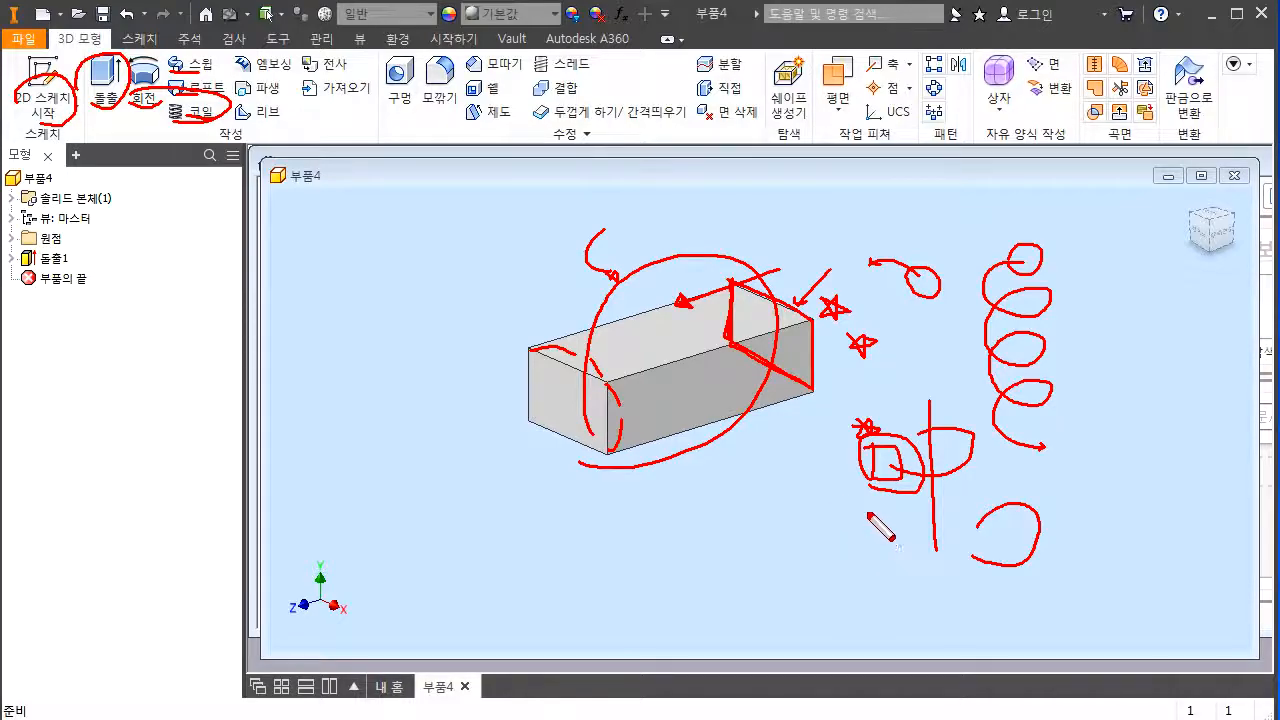
key(Escape)
key(ctrl+2)
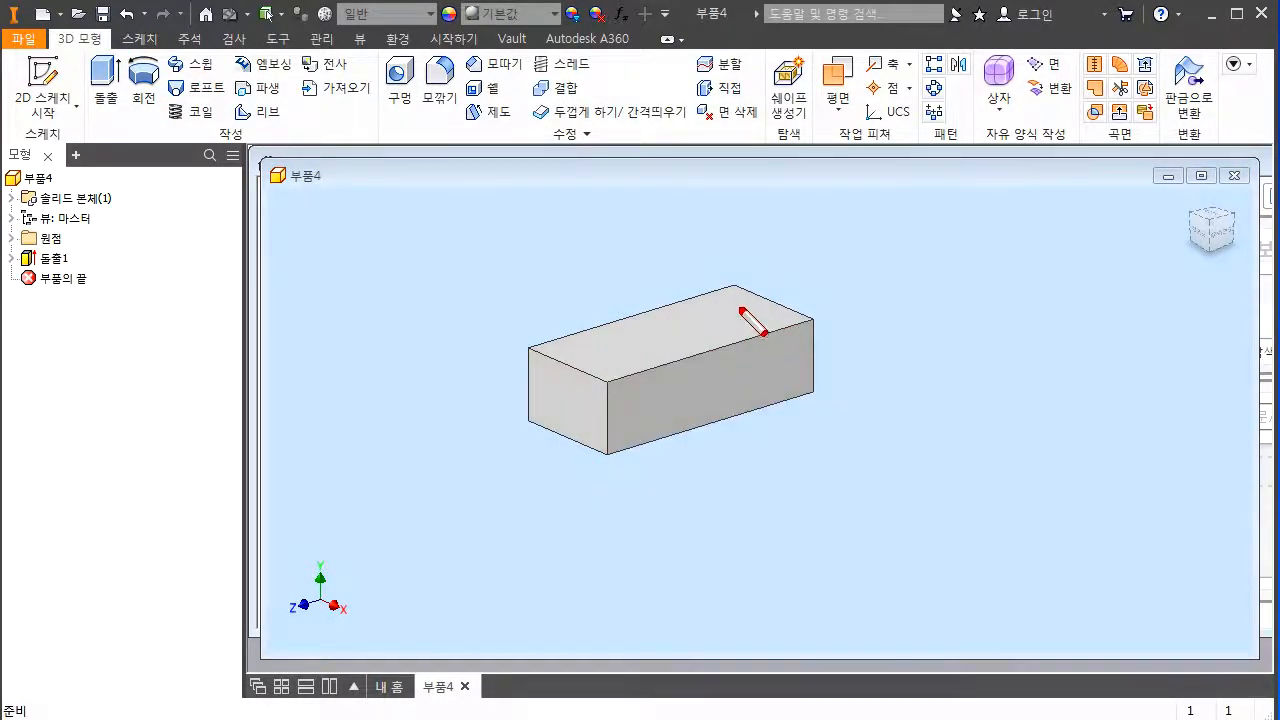
mouse_move(733, 286)
mouse_down()
mouse_move(730, 343)
mouse_move(800, 380)
mouse_move(818, 328)
mouse_move(748, 290)
mouse_up()
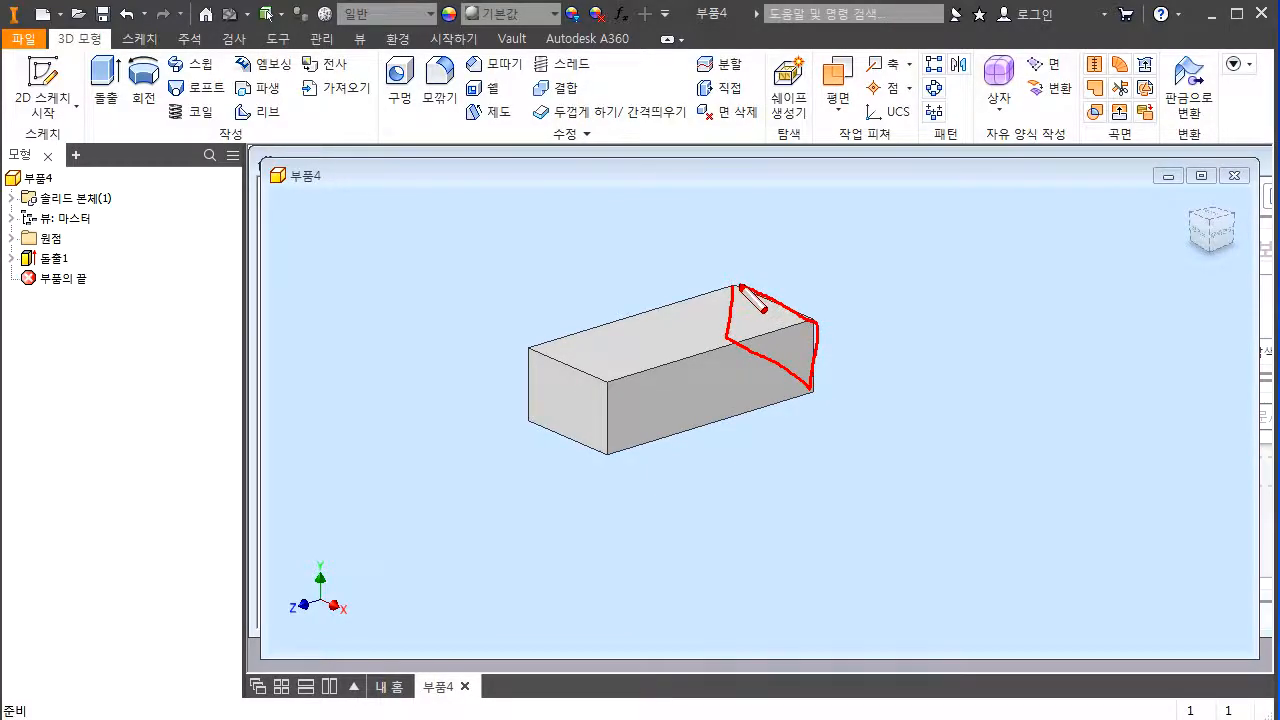
mouse_move(735, 290)
mouse_down()
mouse_move(742, 276)
mouse_move(726, 286)
mouse_up()
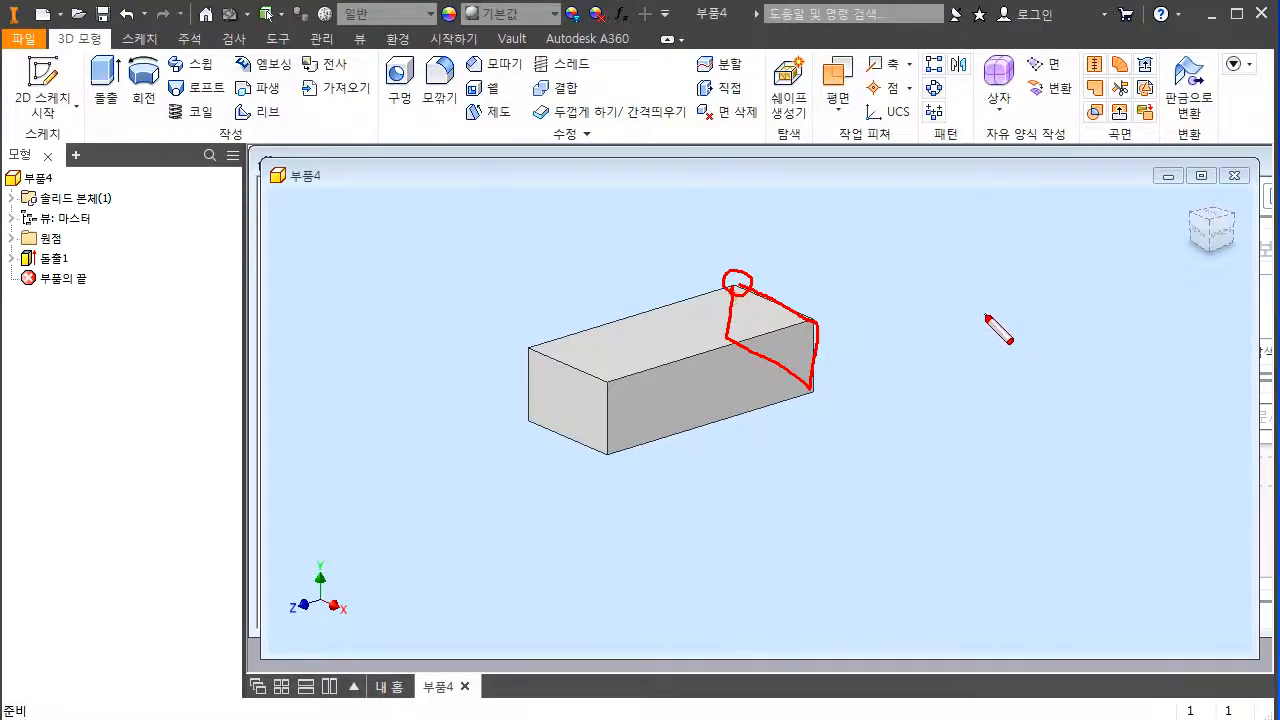
mouse_move(986, 318)
mouse_down()
mouse_move(1122, 398)
mouse_move(1120, 320)
mouse_move(1000, 316)
mouse_move(995, 295)
mouse_up()
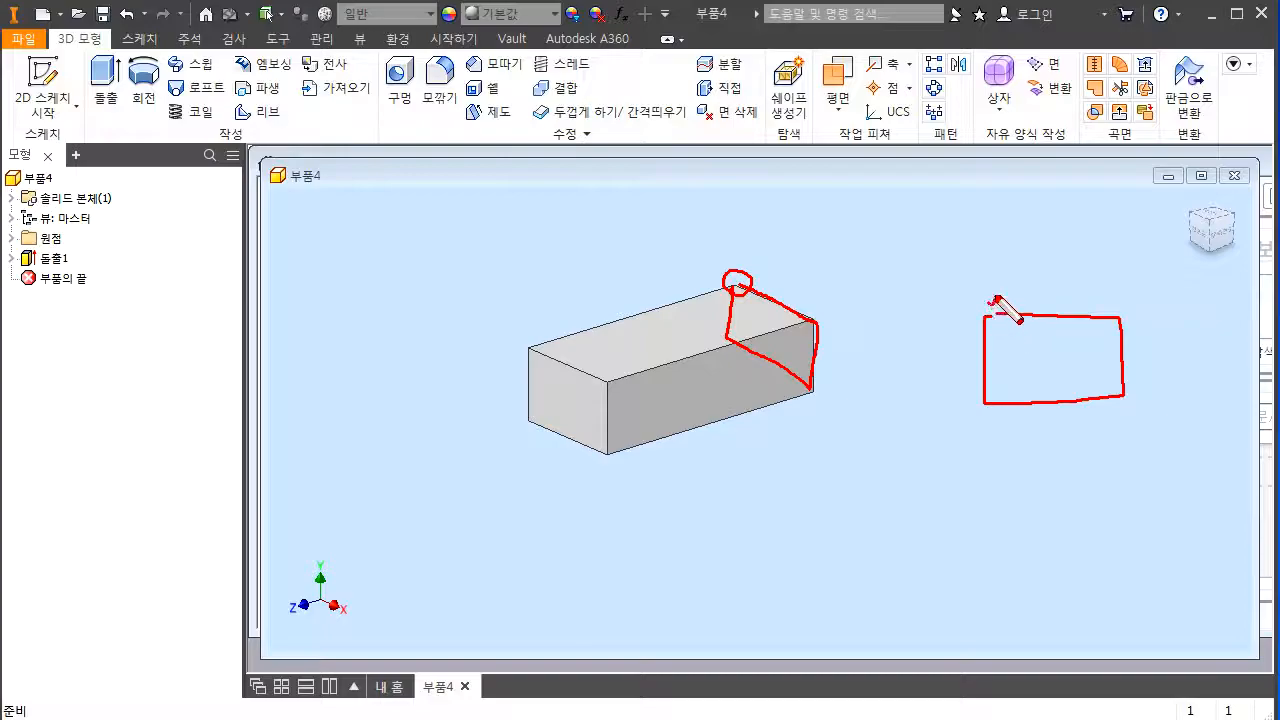
drag(708, 313, 657, 345)
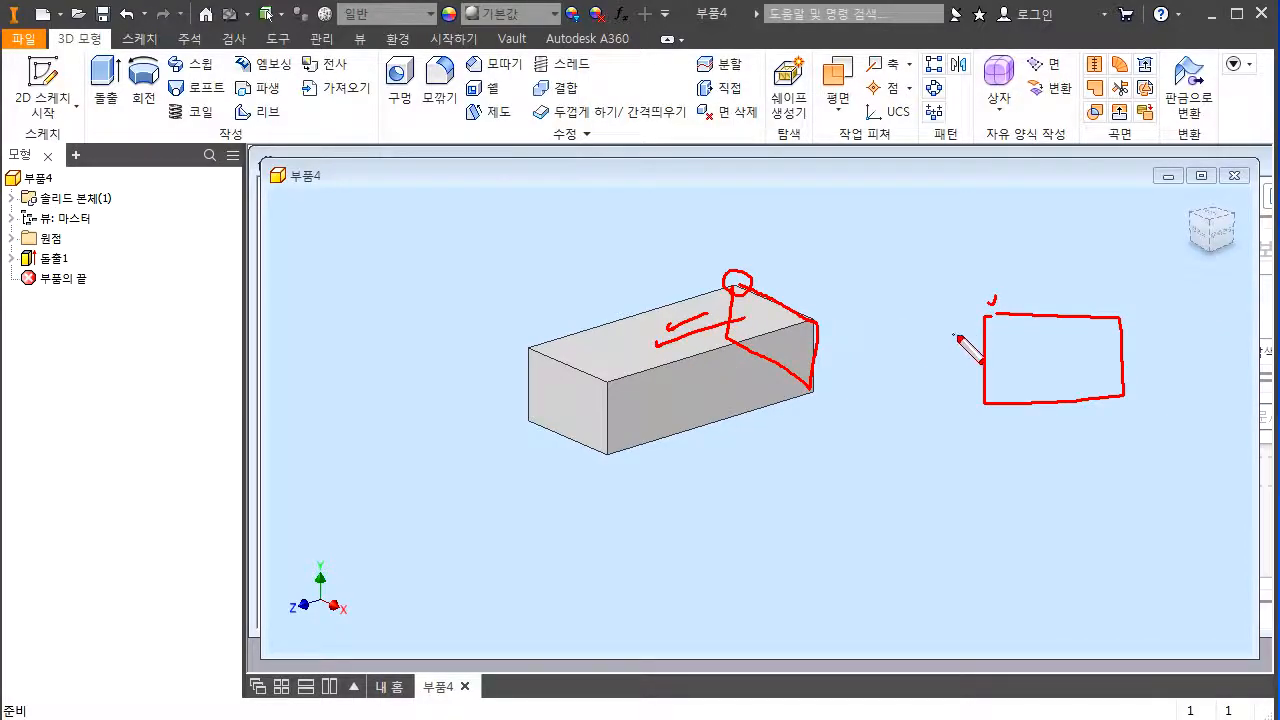
mouse_move(993, 321)
mouse_down()
mouse_move(994, 303)
mouse_move(992, 363)
mouse_up()
mouse_move(1041, 311)
mouse_down()
mouse_move(1024, 337)
mouse_move(1051, 320)
mouse_move(1057, 343)
mouse_move(1086, 354)
mouse_move(1068, 395)
mouse_move(1129, 391)
mouse_move(1126, 357)
mouse_up()
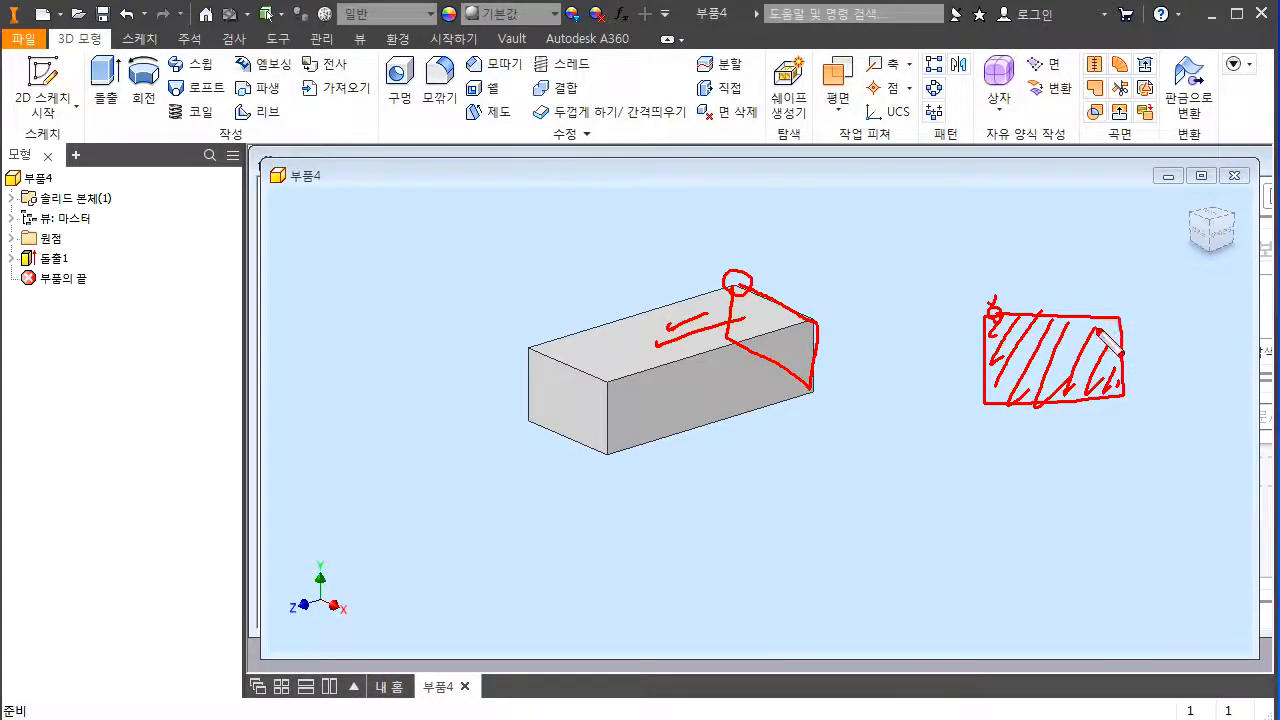
mouse_move(96, 62)
mouse_down()
mouse_move(85, 105)
mouse_move(300, 135)
mouse_move(105, 50)
mouse_up()
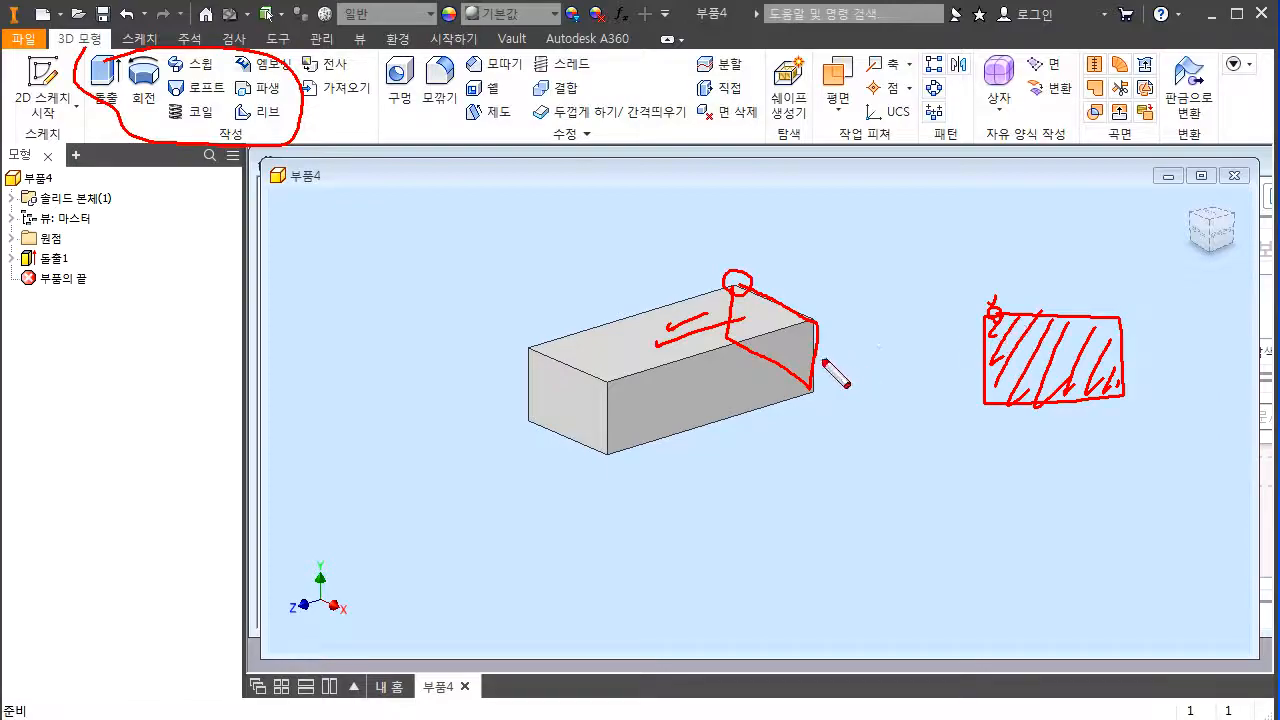
mouse_move(817, 352)
mouse_down()
mouse_move(662, 400)
mouse_move(684, 394)
mouse_move(680, 410)
mouse_up()
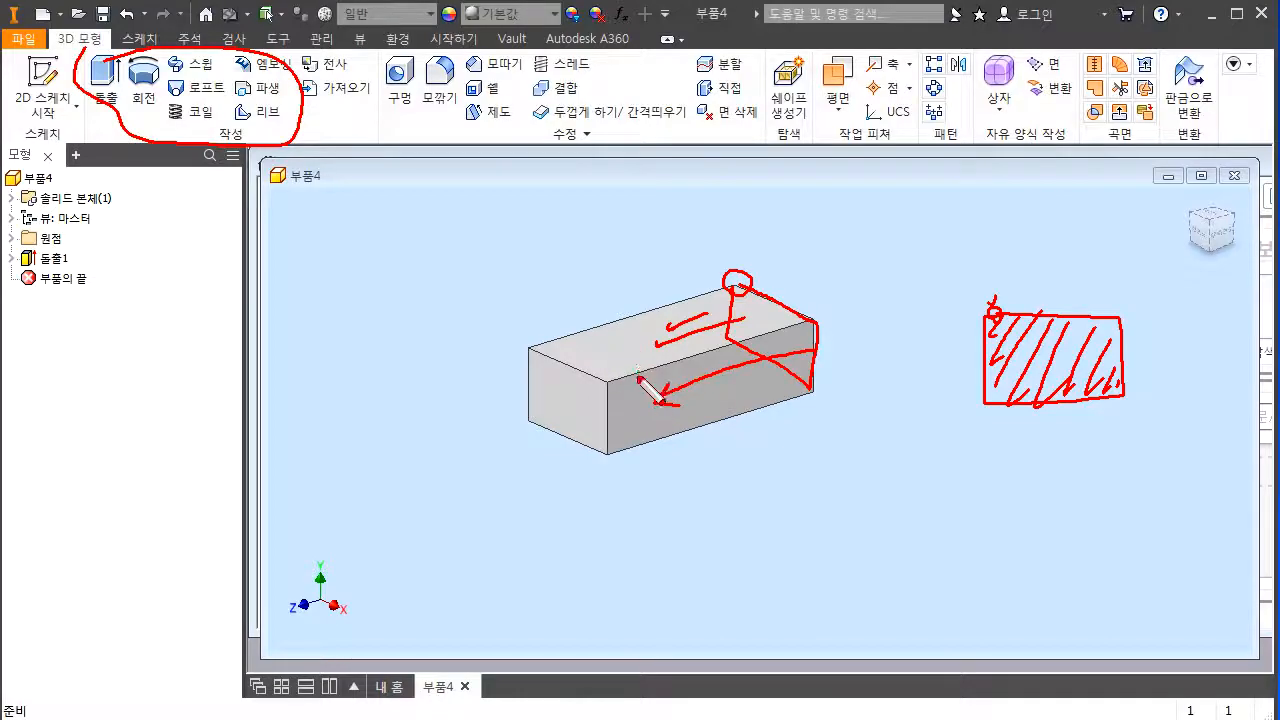
mouse_move(657, 383)
mouse_down()
mouse_move(640, 390)
mouse_move(678, 376)
mouse_up()
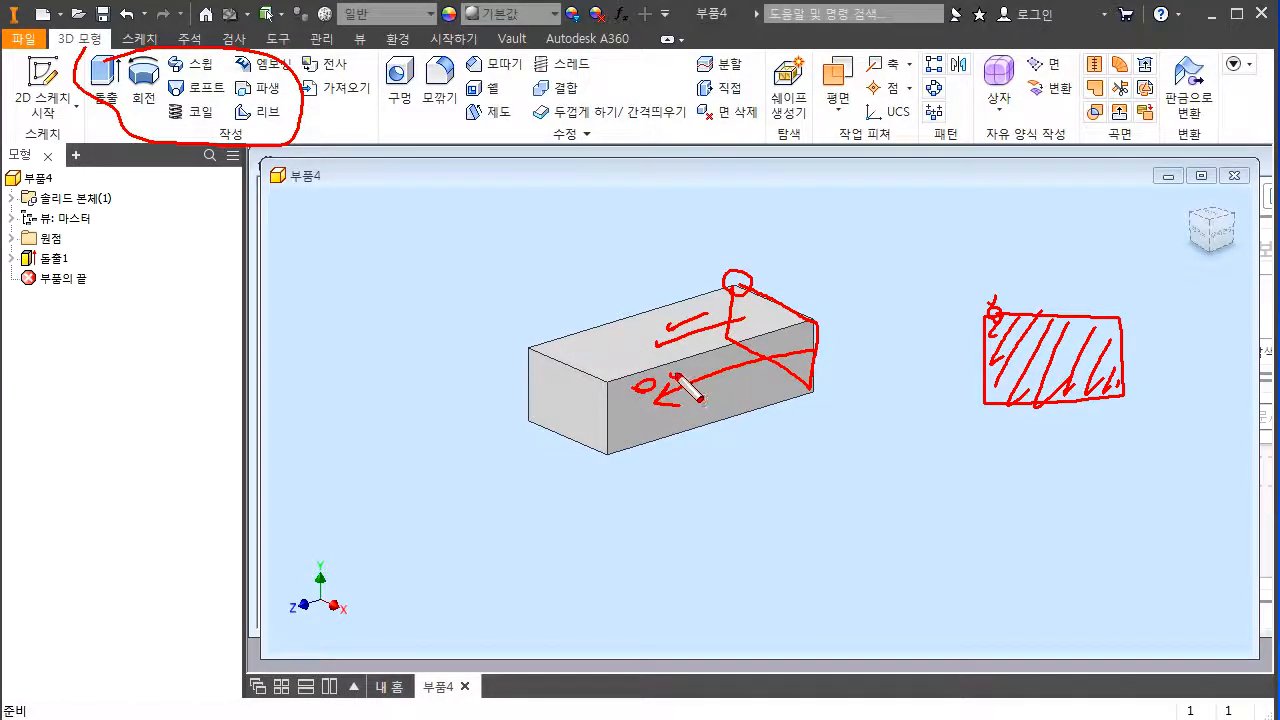
mouse_move(597, 347)
mouse_down()
mouse_move(551, 405)
mouse_move(586, 411)
mouse_up()
mouse_move(679, 374)
mouse_down()
mouse_move(695, 418)
mouse_move(725, 390)
mouse_up()
drag(806, 275, 787, 307)
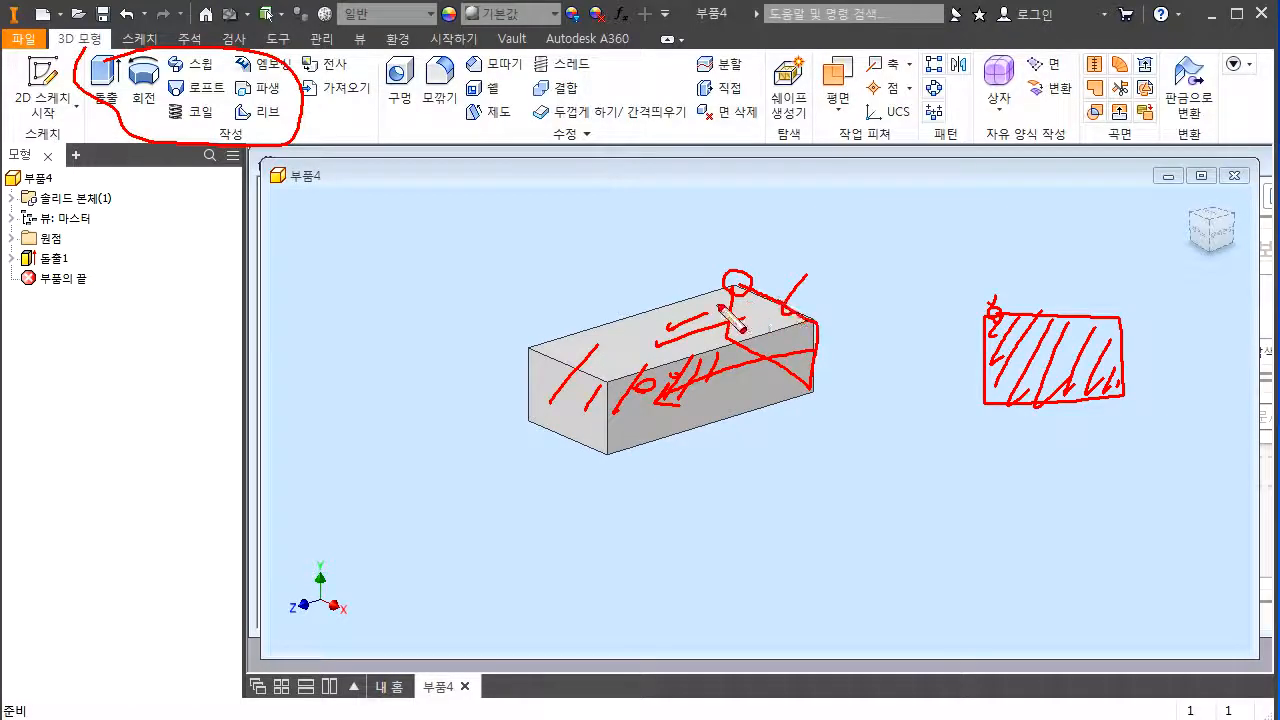
drag(567, 294, 622, 321)
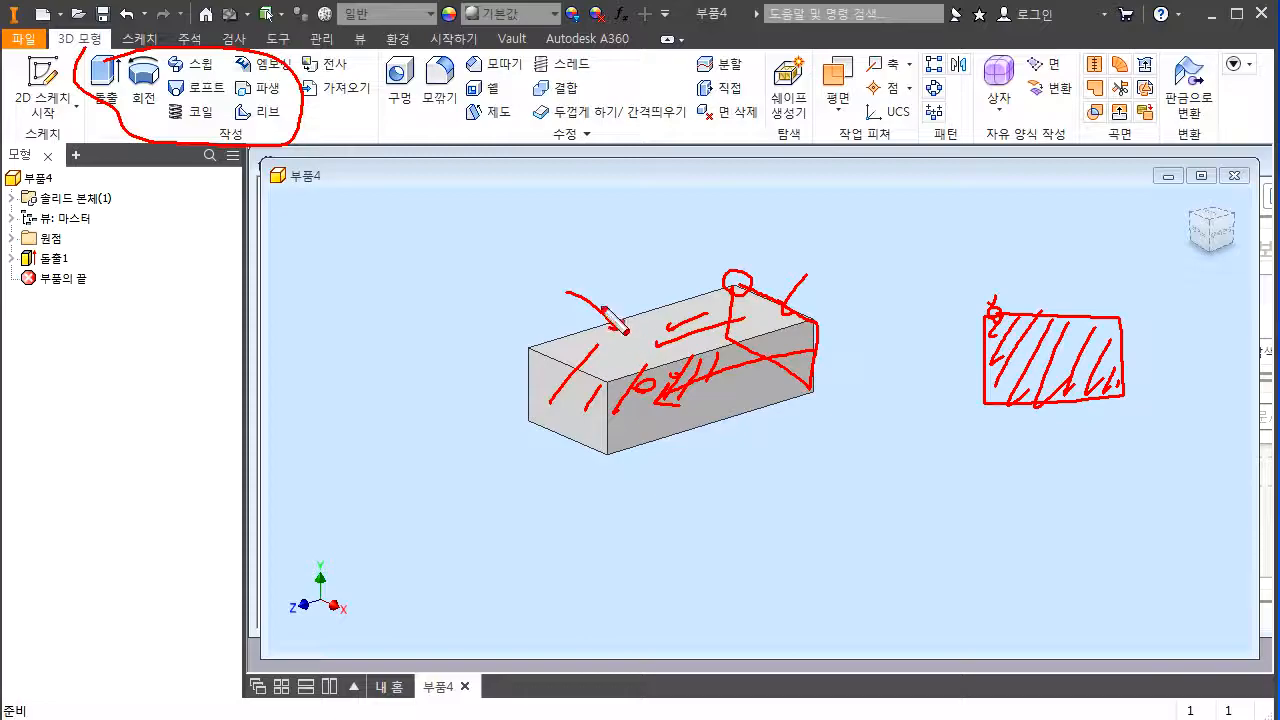
mouse_move(670, 428)
mouse_down()
mouse_move(660, 345)
mouse_move(690, 412)
mouse_move(684, 345)
mouse_move(710, 372)
mouse_up()
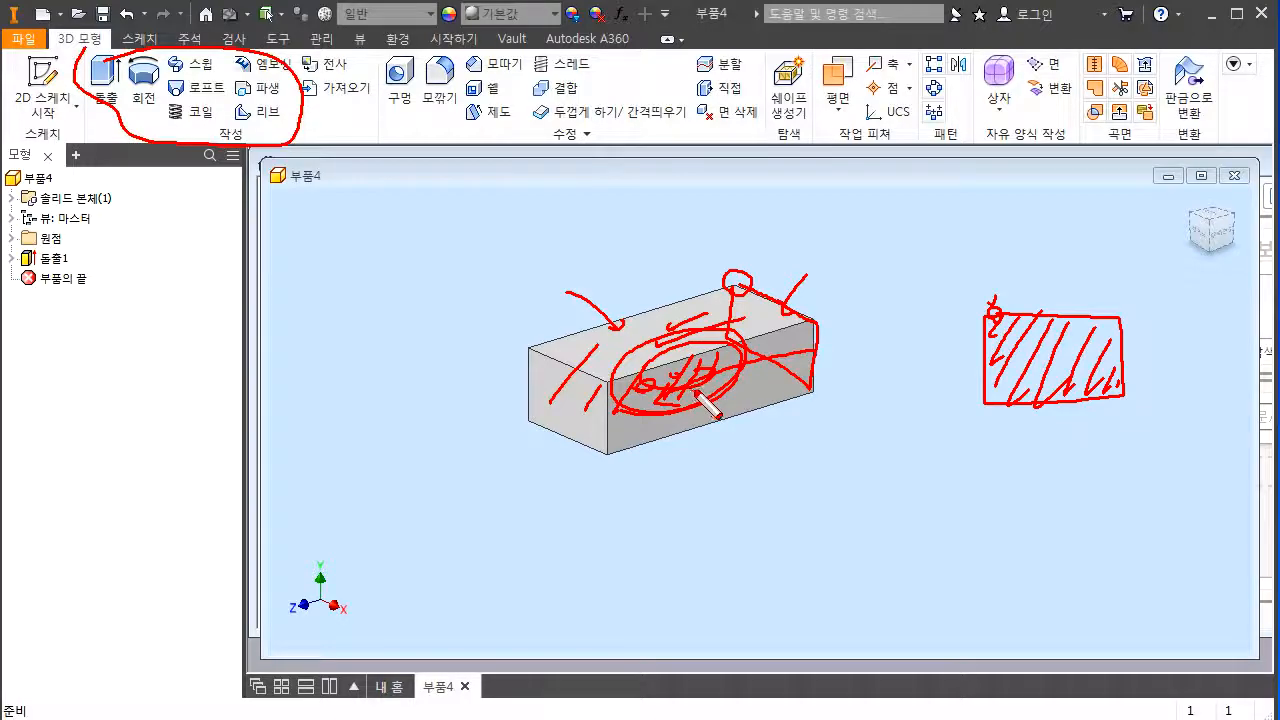
mouse_move(738, 292)
mouse_down()
mouse_move(733, 274)
mouse_move(748, 287)
mouse_up()
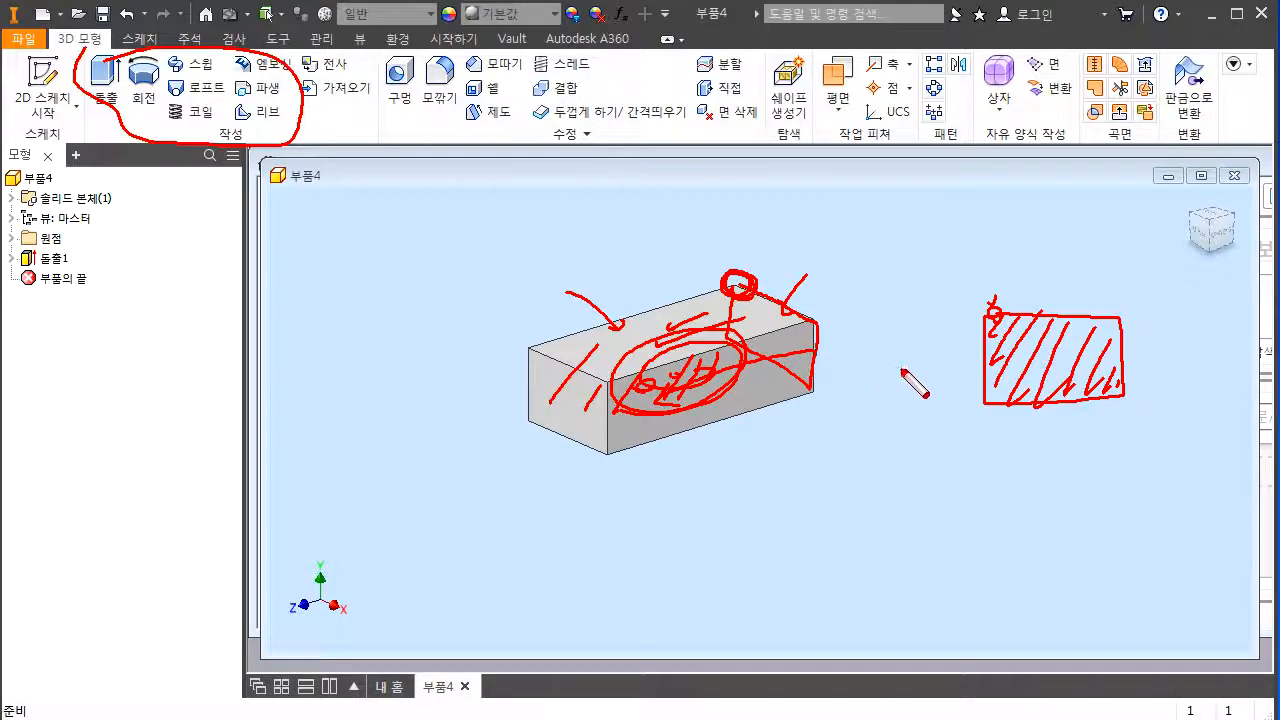
key(Escape)
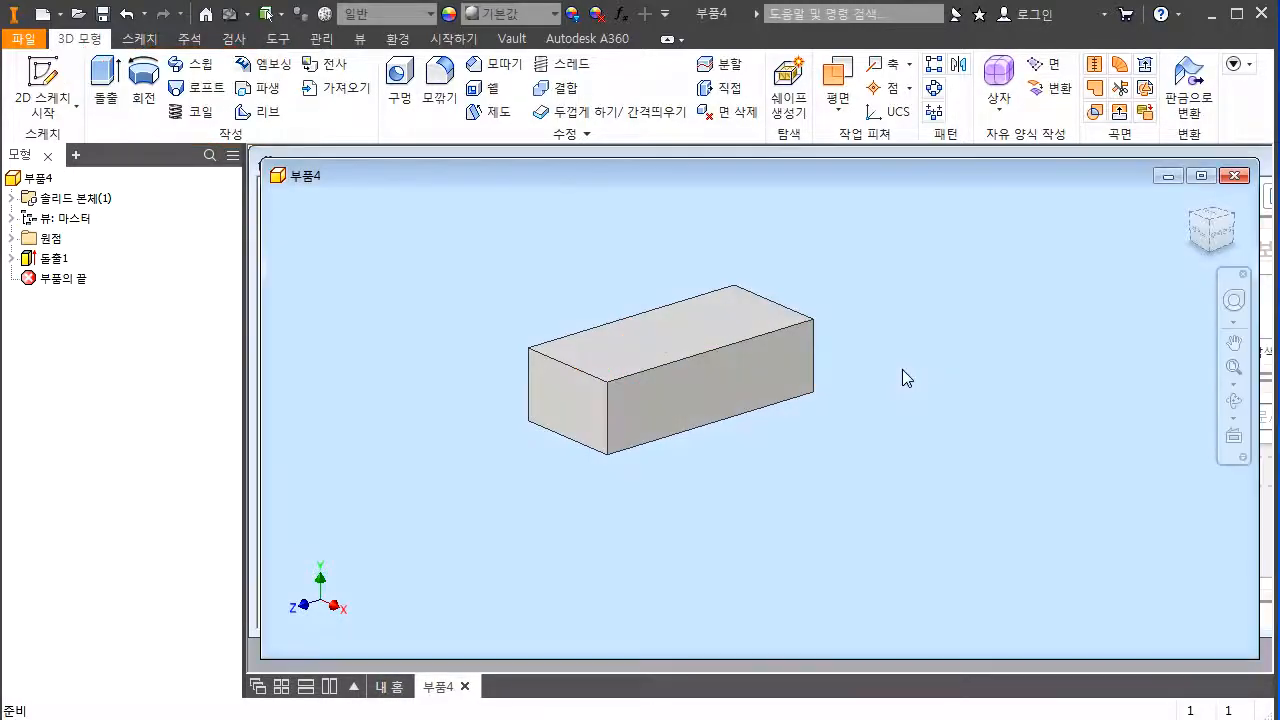
click(145, 39)
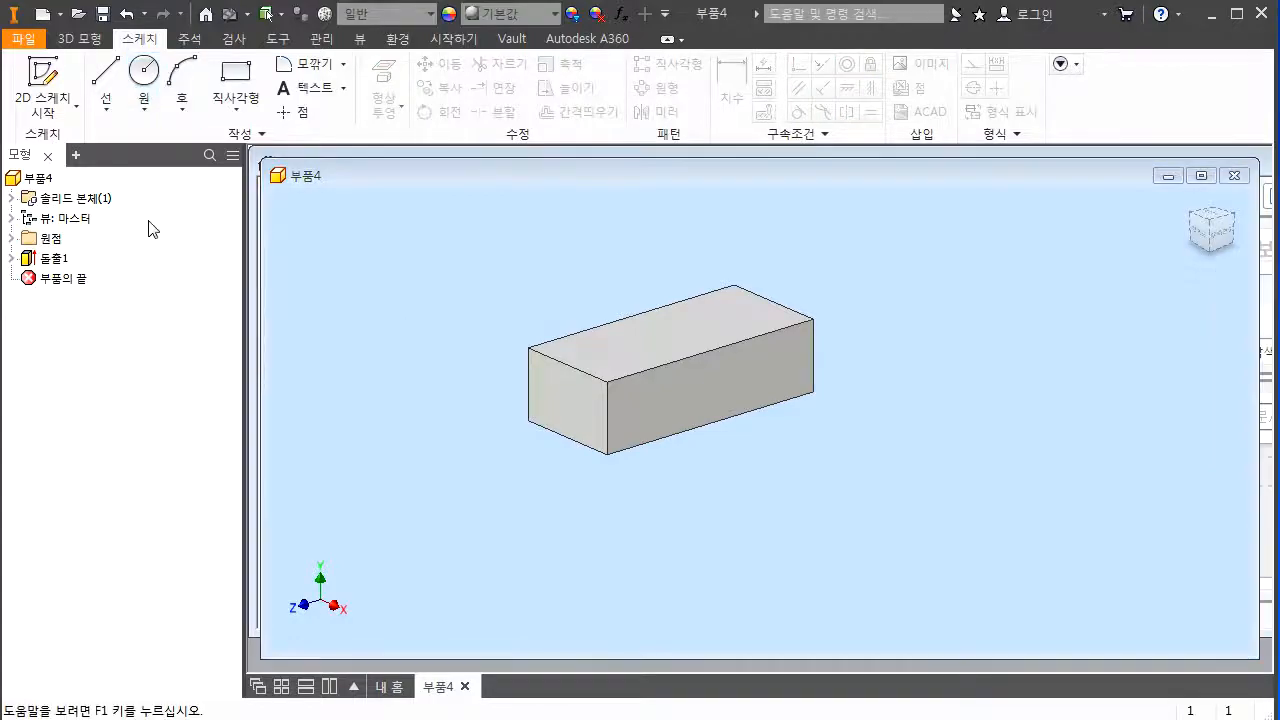
mouse_move(112, 62)
mouse_down()
mouse_move(92, 98)
mouse_move(350, 88)
mouse_move(112, 60)
mouse_up()
mouse_move(216, 116)
mouse_down()
mouse_move(236, 64)
mouse_move(222, 117)
mouse_up()
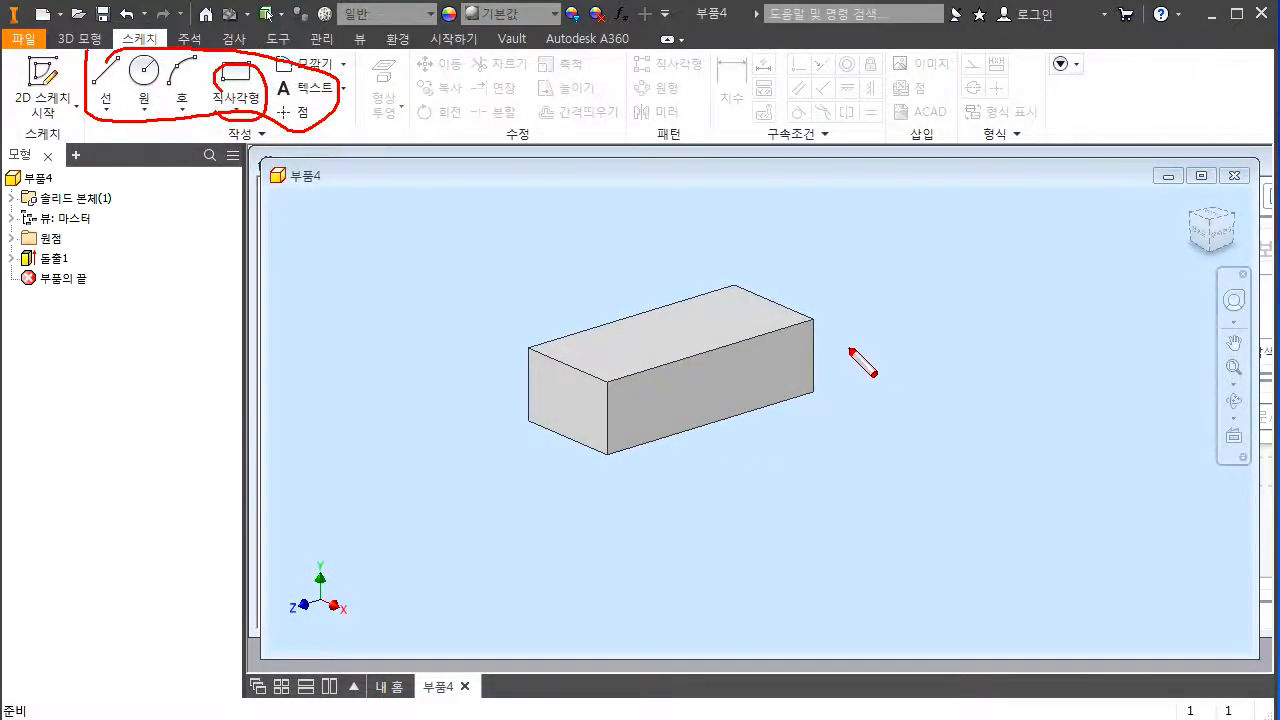